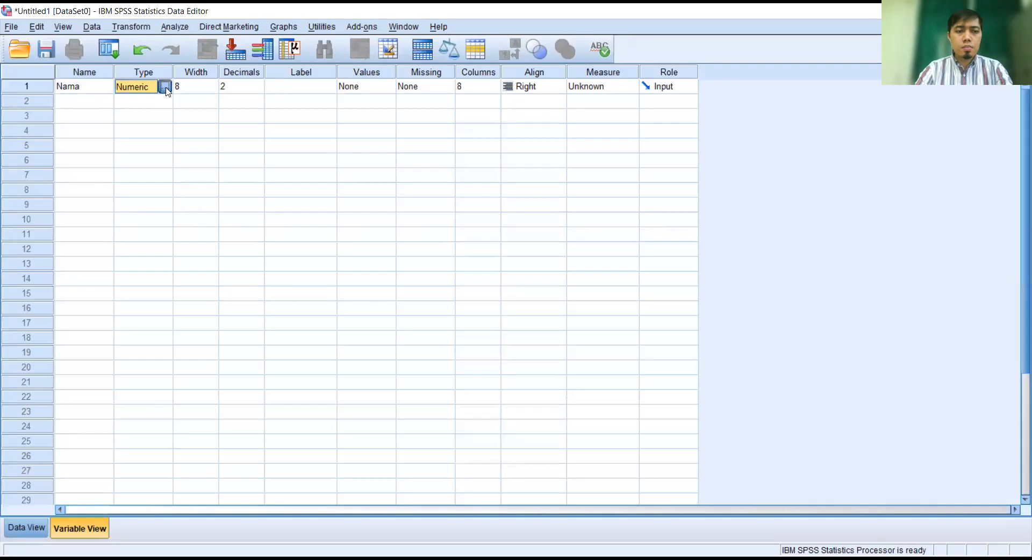
Set the Nama variable's type to String with 20 characters.
click(367, 305)
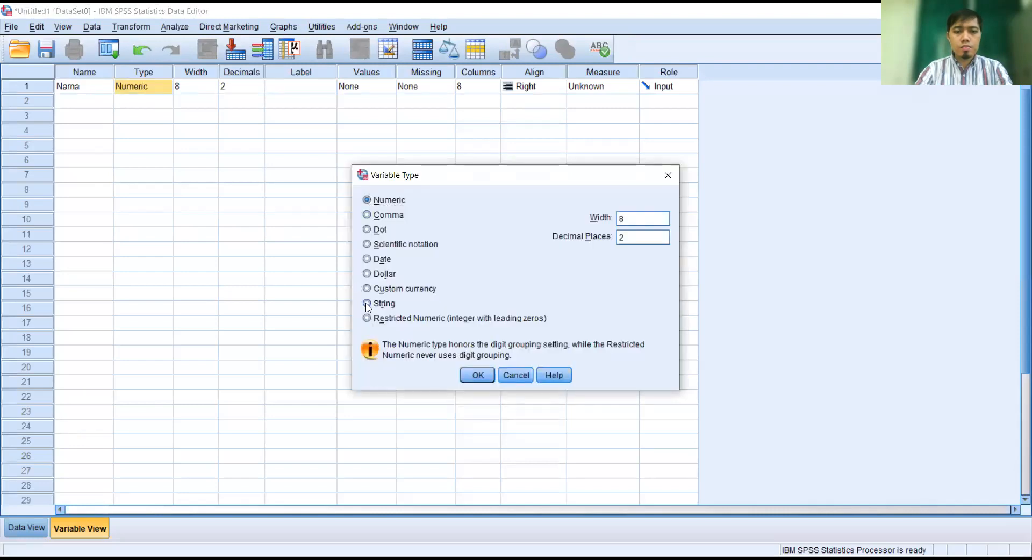
key(Tab)
text(20)
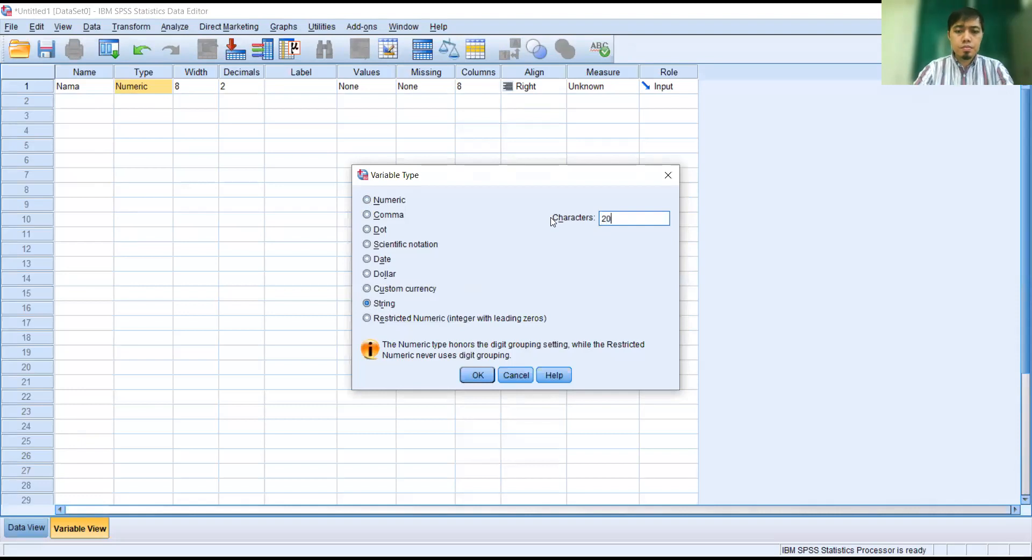
click(490, 374)
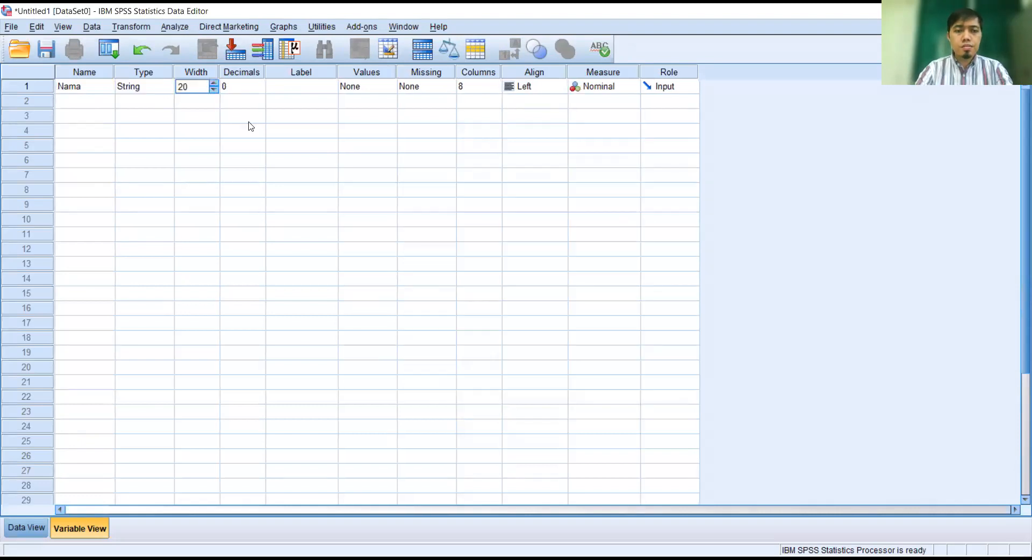
Give the Nama variable the label "Nama Responden".
key(Tab)
key(Tab)
text(Nama Responden)
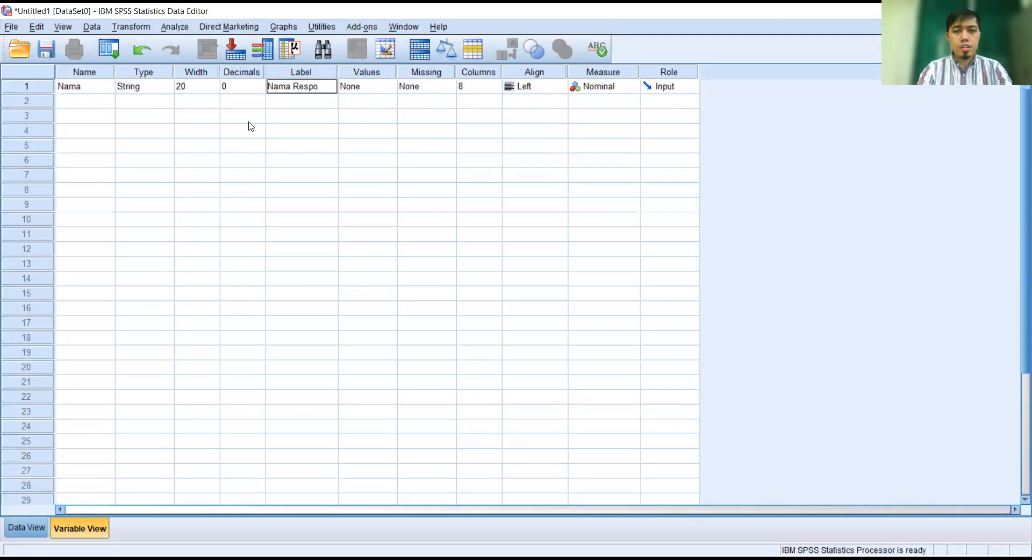
key(Tab)
Add a second variable named JK in the row below Nama.
key(Tab)
key(Tab)
key(Tab)
key(Tab)
key(Tab)
key(Tab)
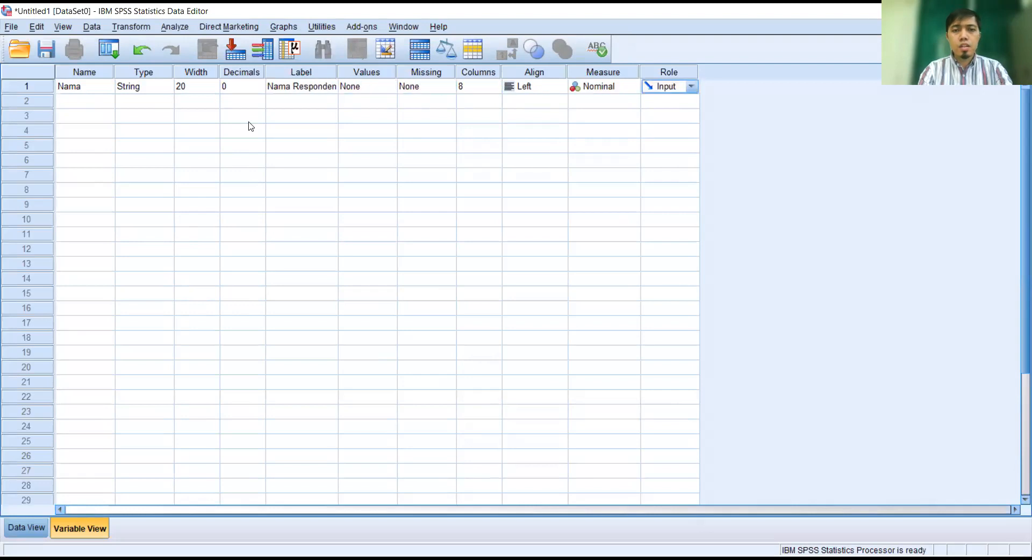
text(JK)
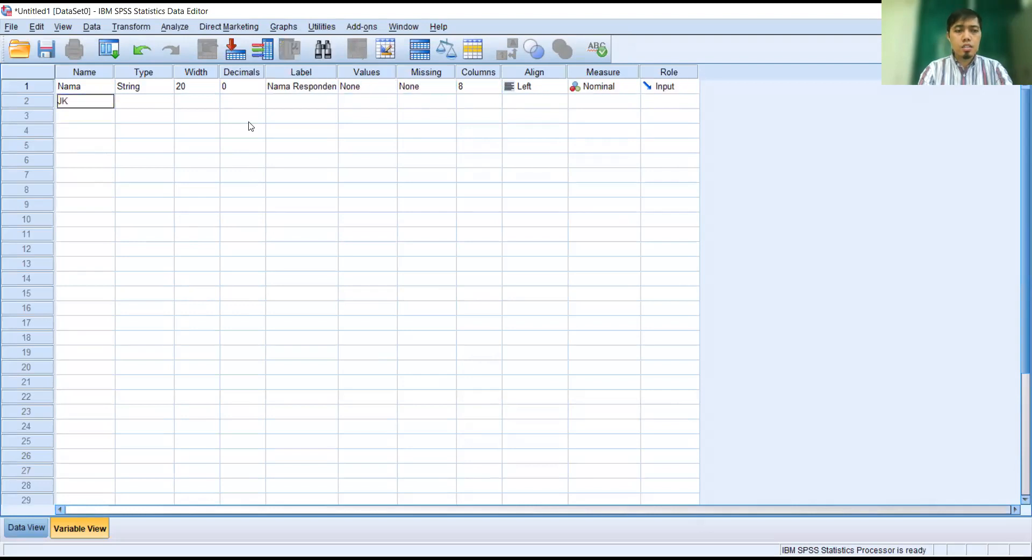
key(Tab)
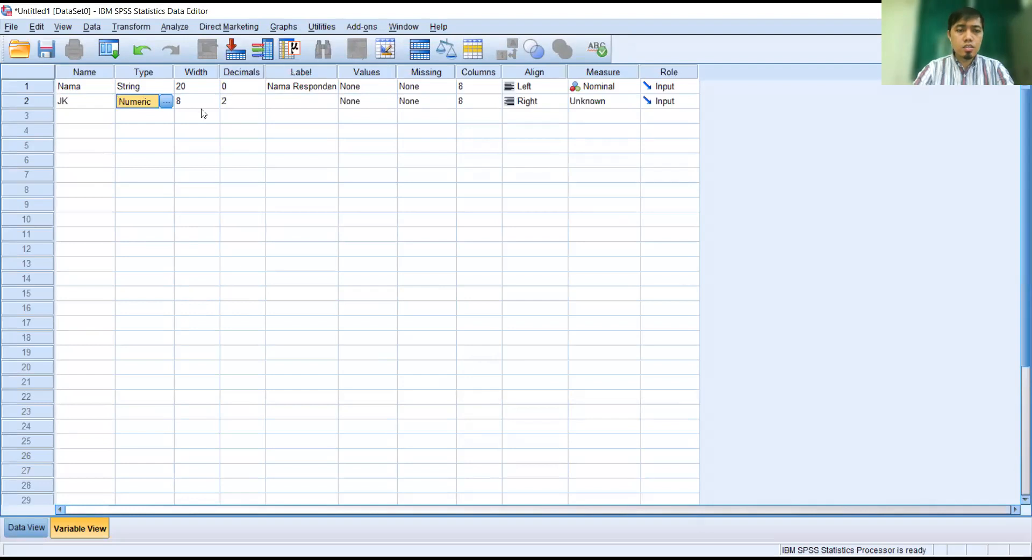
Set the JK variable's type to String with 20 characters.
click(166, 101)
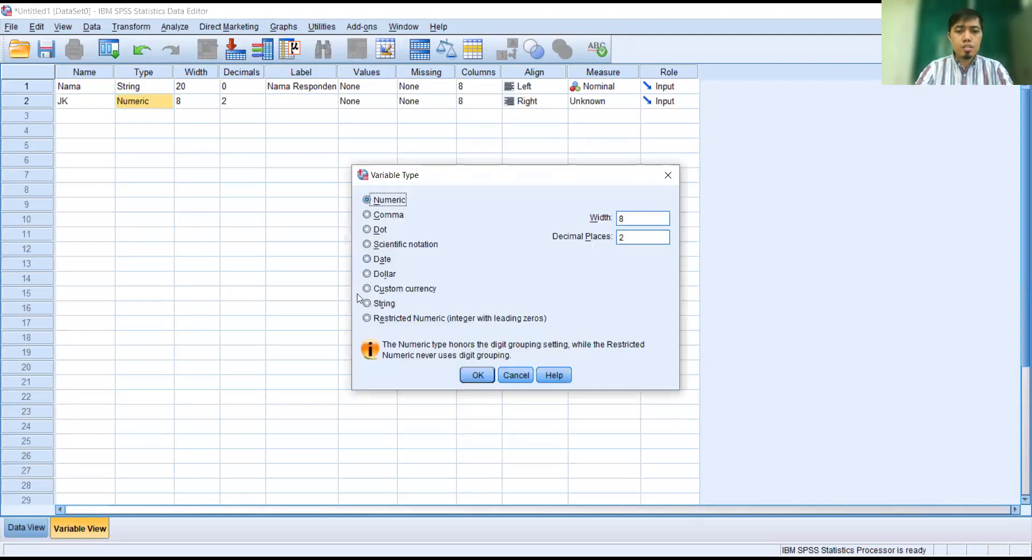
click(367, 303)
double_click(619, 218)
text(20)
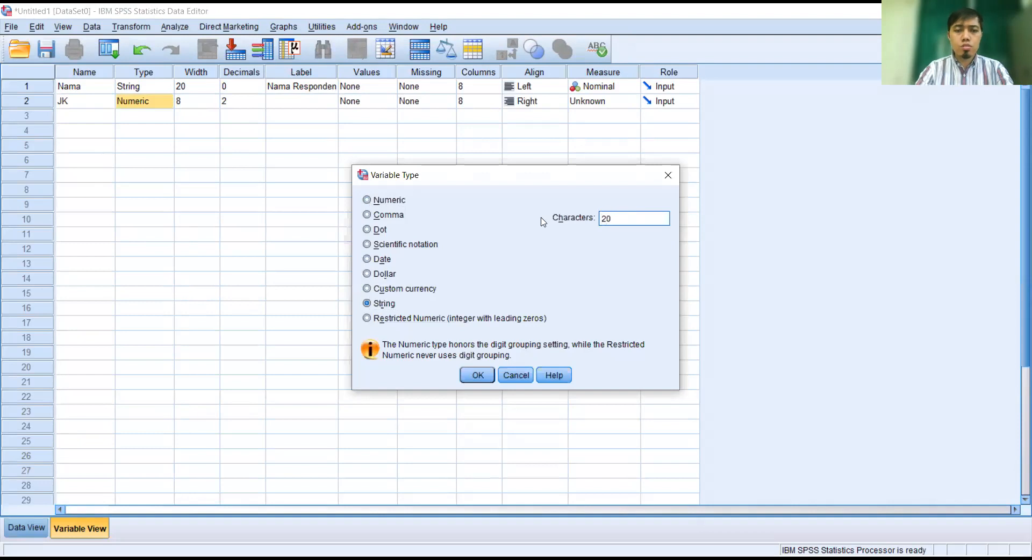
click(476, 375)
Give the JK variable the label "Jenis Kelamin".
key(Tab)
text(Jenii)
key(BackSpace)
text(s)
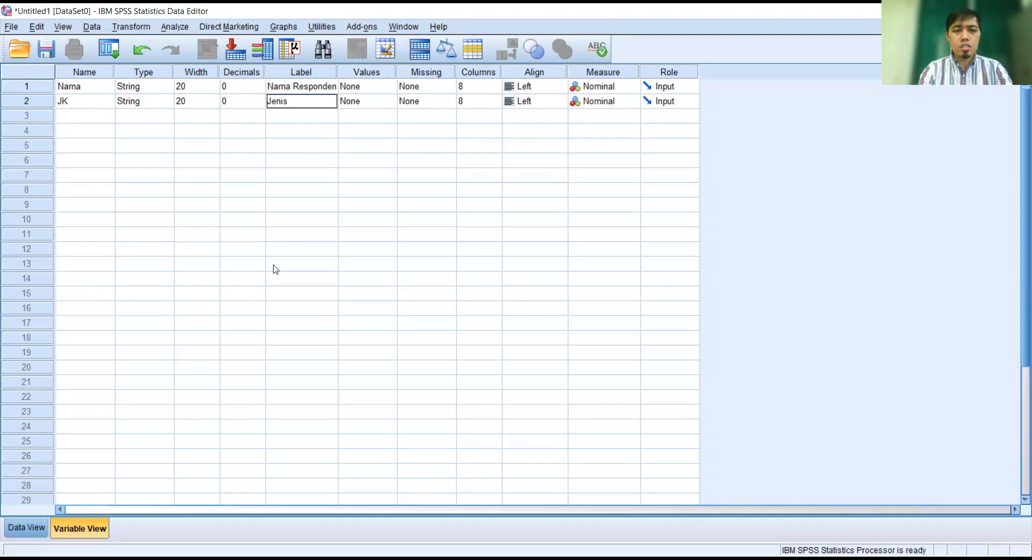
text( Kelamin)
key(Tab)
Add a third variable named IMT in the row below JK, keeping it numeric.
key(Tab)
key(Tab)
key(Tab)
key(Tab)
key(Tab)
key(Tab)
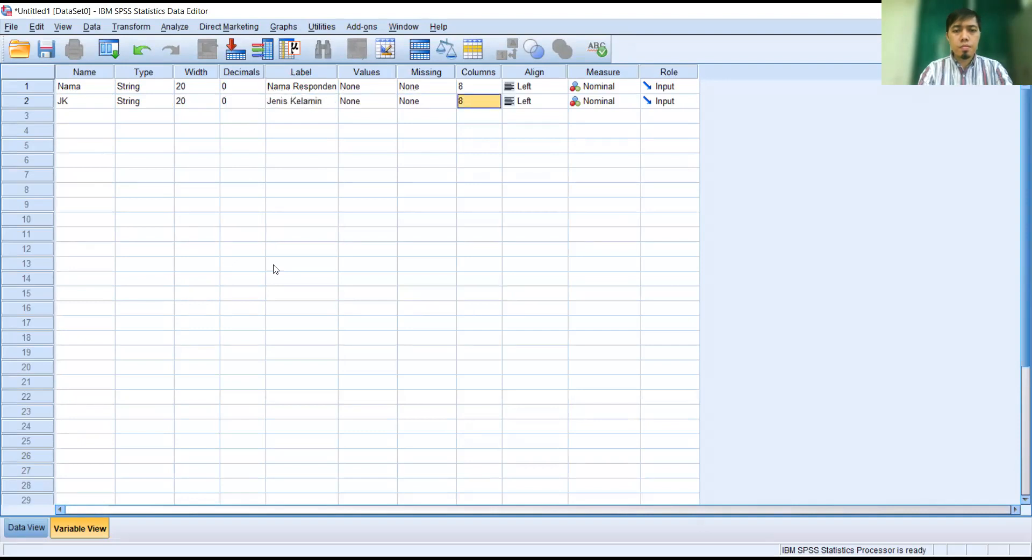
text(IMT)
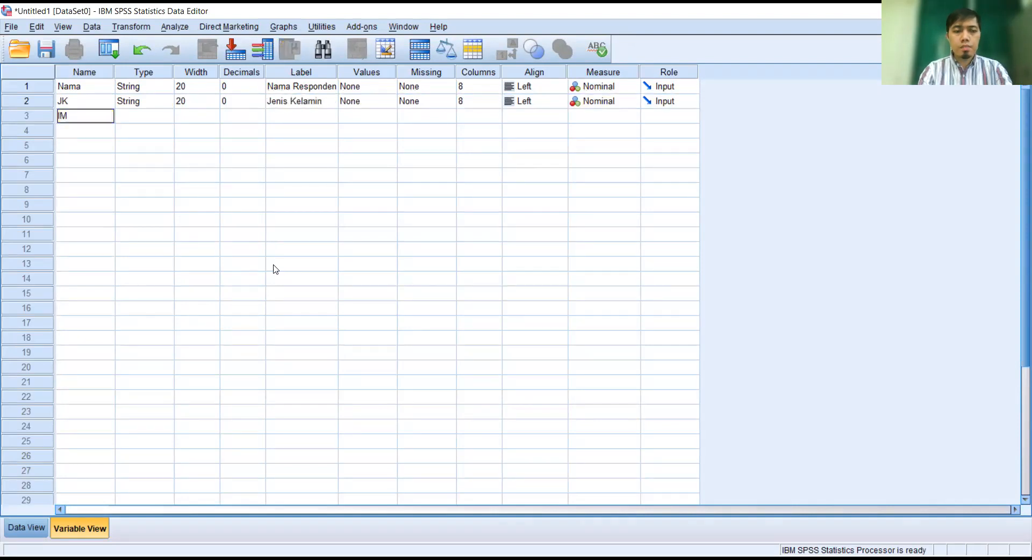
key(Tab)
Give the IMT variable the label "Indeks Massa Tubuh", leaving its width and decimals at the defaults.
key(Tab)
key(Tab)
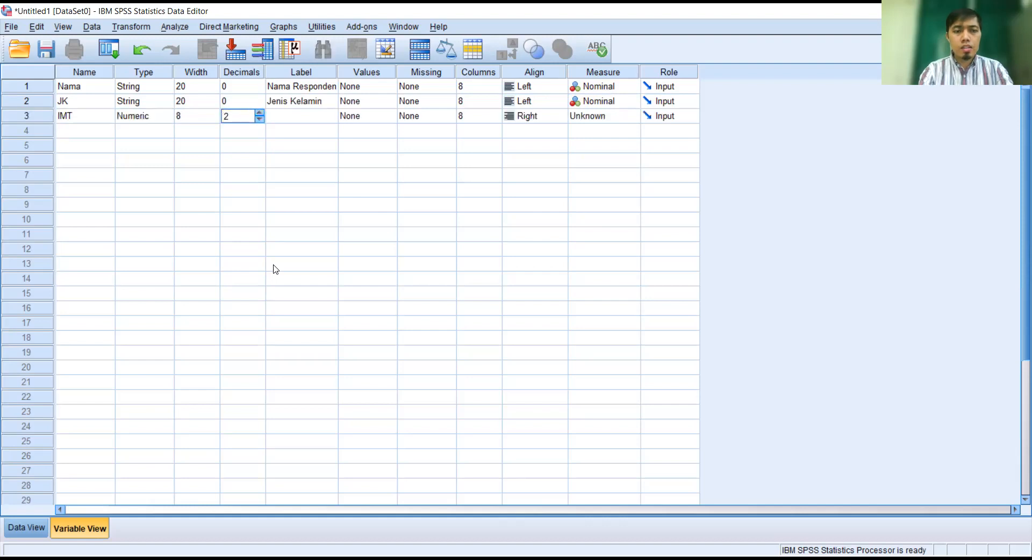
key(Tab)
text(In)
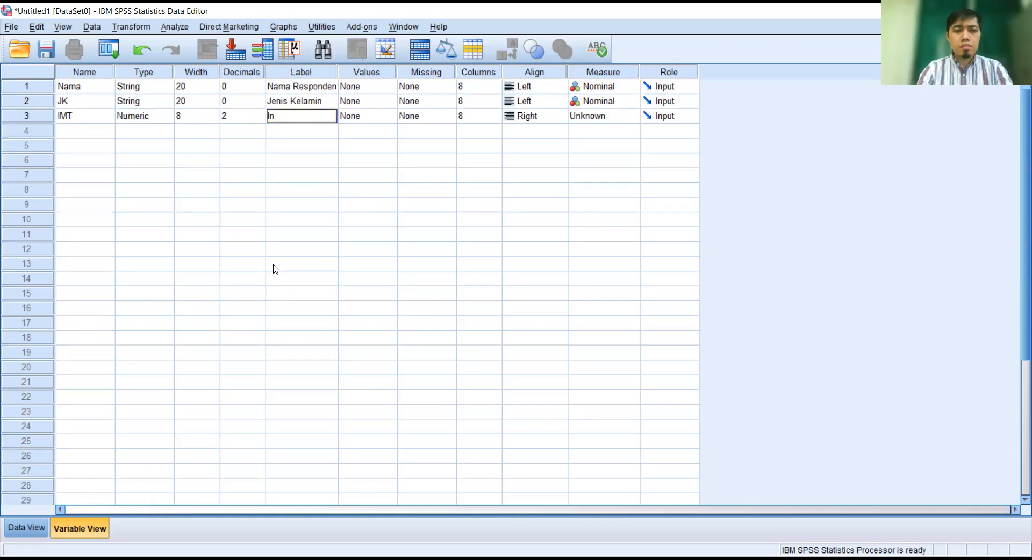
text(deks Massa Tubuh)
key(Tab)
Set the measurement level of the IMT variable to Scale.
key(Tab)
key(Tab)
key(Tab)
key(Tab)
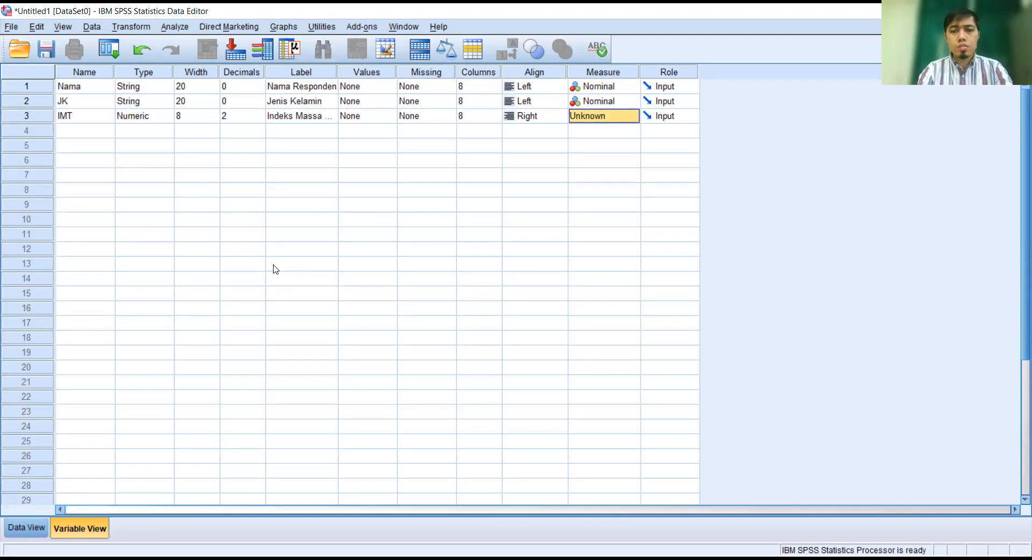
key(Tab)
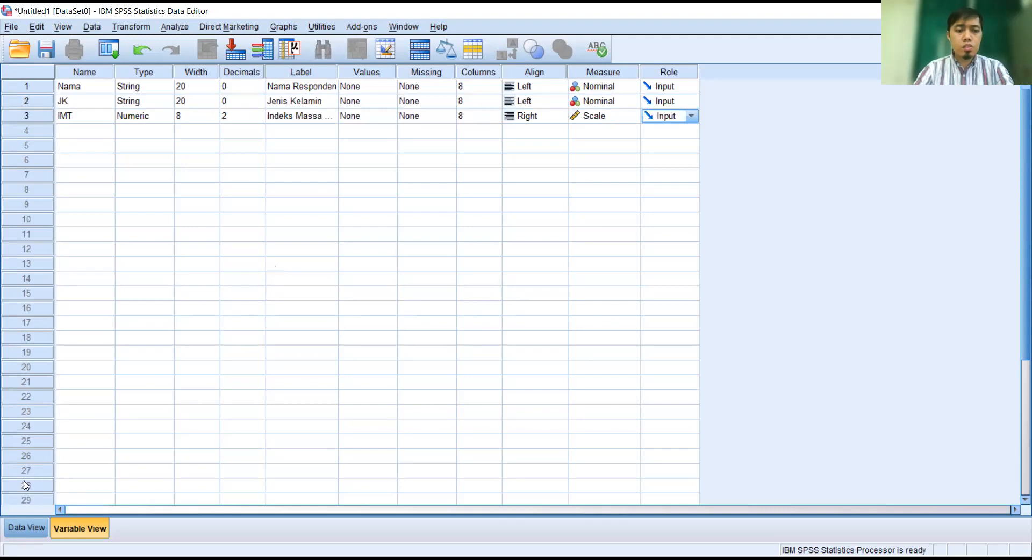
Fill the data sheet from the first row with the 20 respondents' names, genders (Laki-Laki or Perempuan) and IMT values.
click(26, 527)
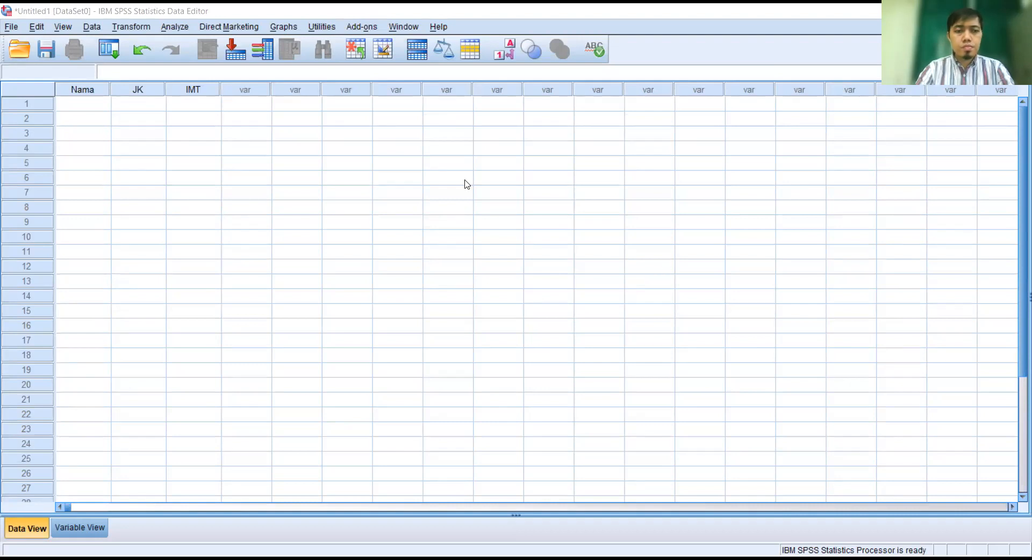
click(96, 109)
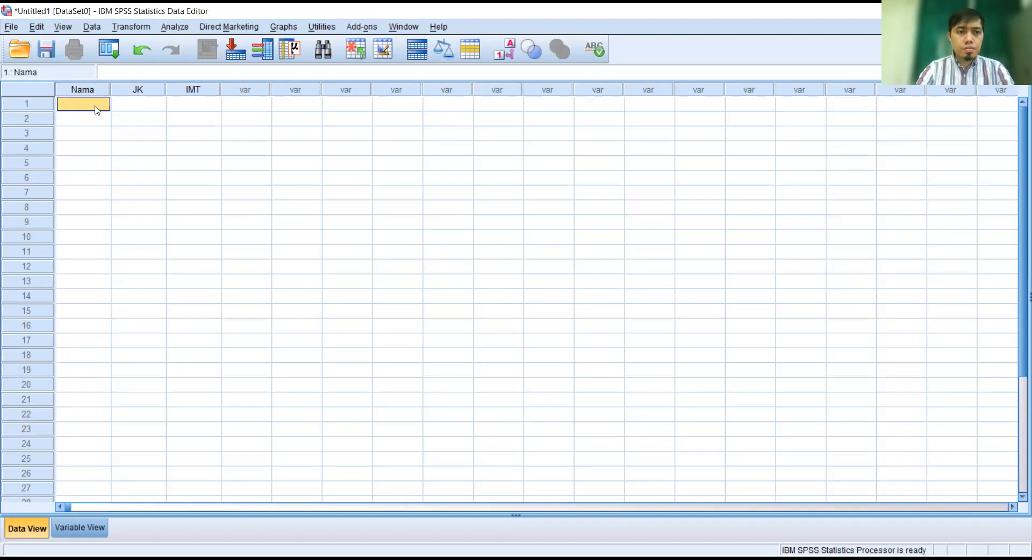
text(David	Laki-Laki	20.96 Linda	Perempuan	31.60 Hidayat	Laki-Laki	22.23 Umi	Perempuan	21.76 Diah	Perempuan	23.50 Nurul	Perempuan	22.49 Elvia	Perempuan	17.72 Distin	Perempuan	21.76 Reva	Perempuan	20.70 Aisyah	Perempuan	20.31 Latifah	Perempuan	20.31 Ariani	Perempuan	16.80 Puji	Perempuan	18.73 Ega	Laki-Laki	26.03 Aulia	Perempuan	17.58 Rida	Perempuan	16.80 Lutfi	Perempuan	25.56 Maya	Perempuan	19.50 Ahmad	Laki-Laki	22.78 Hadi	Laki-Laki	25.70)
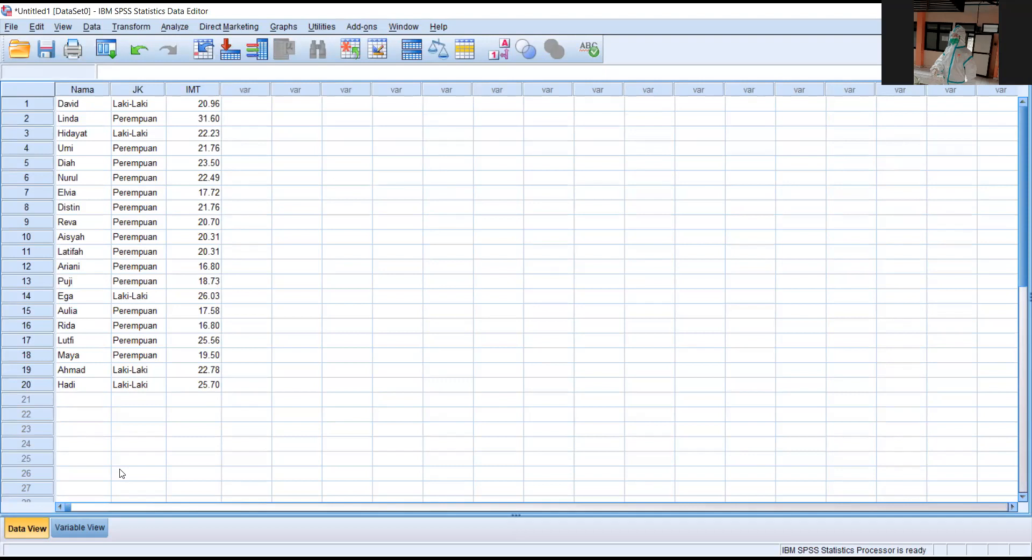
click(95, 93)
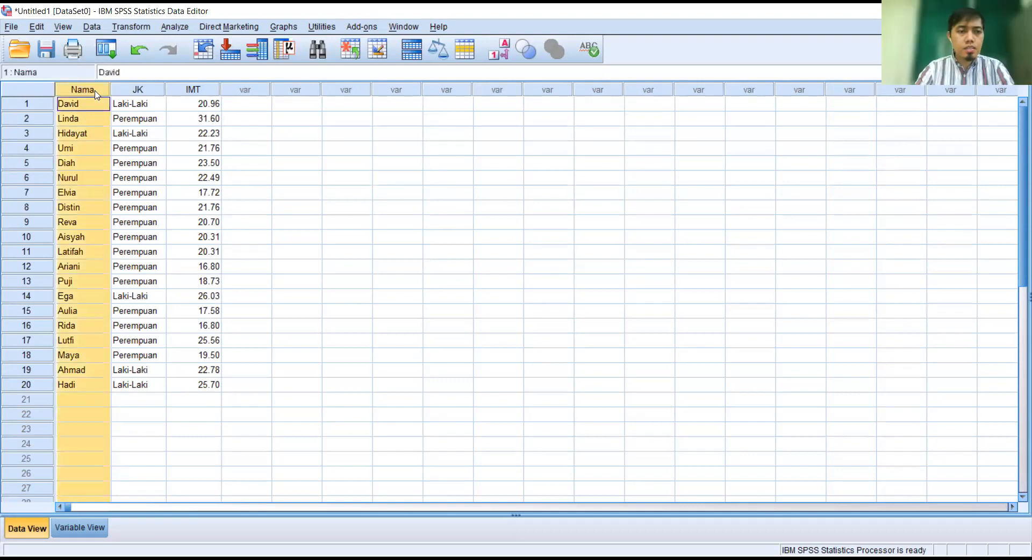
click(150, 92)
click(192, 91)
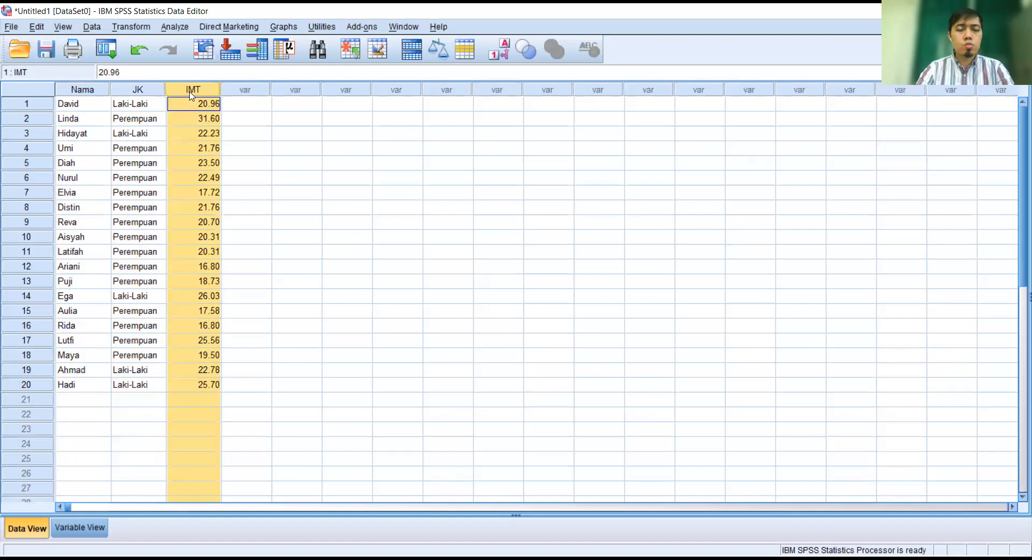
click(242, 119)
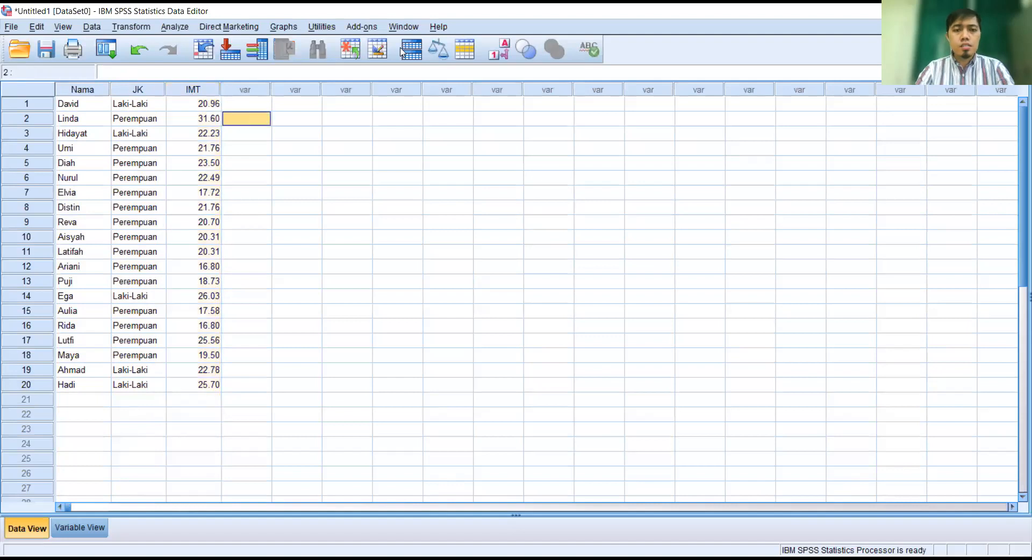
click(540, 191)
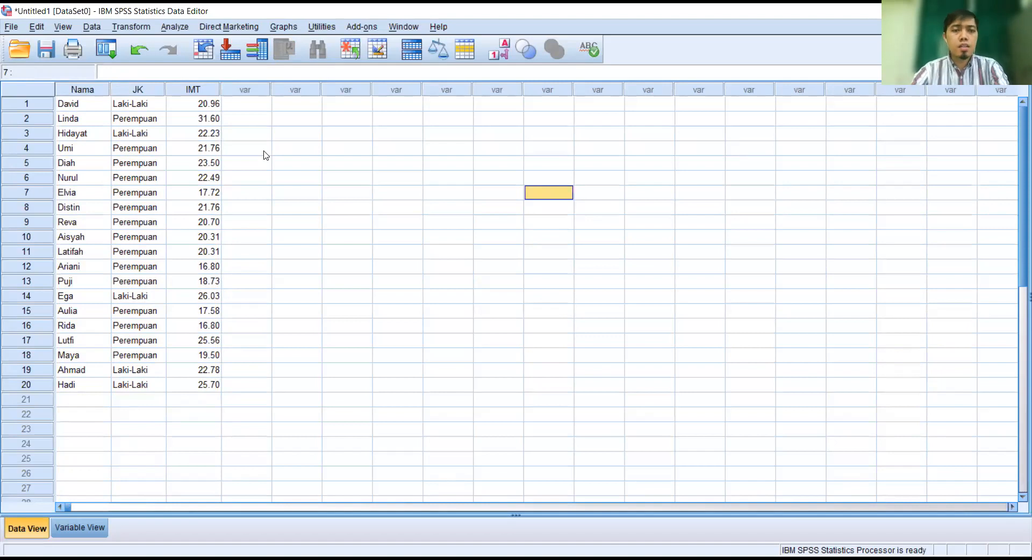
Start a Frequencies analysis from the descriptive statistics and add Jenis Kelamin [JK] as its variable.
click(175, 26)
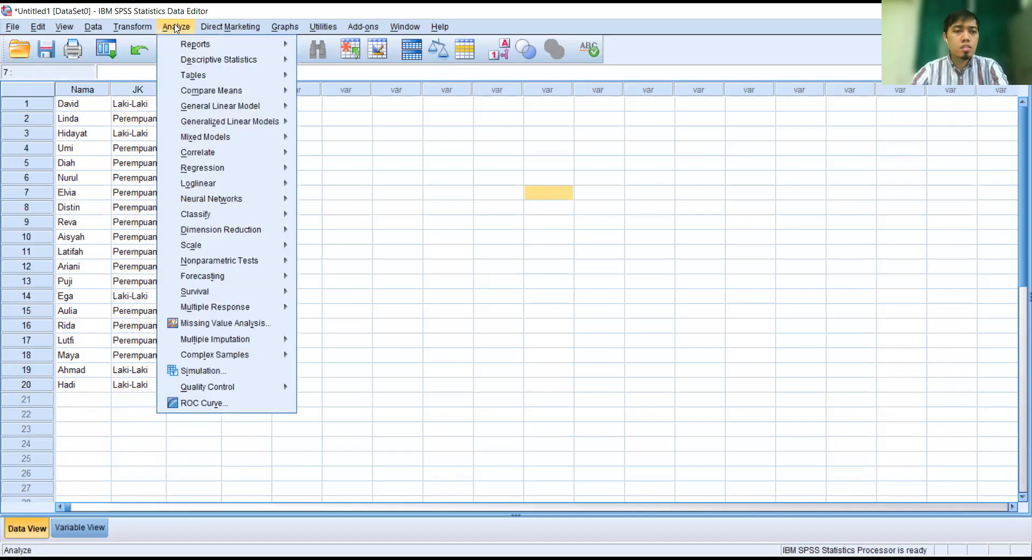
mouse_move(280, 60)
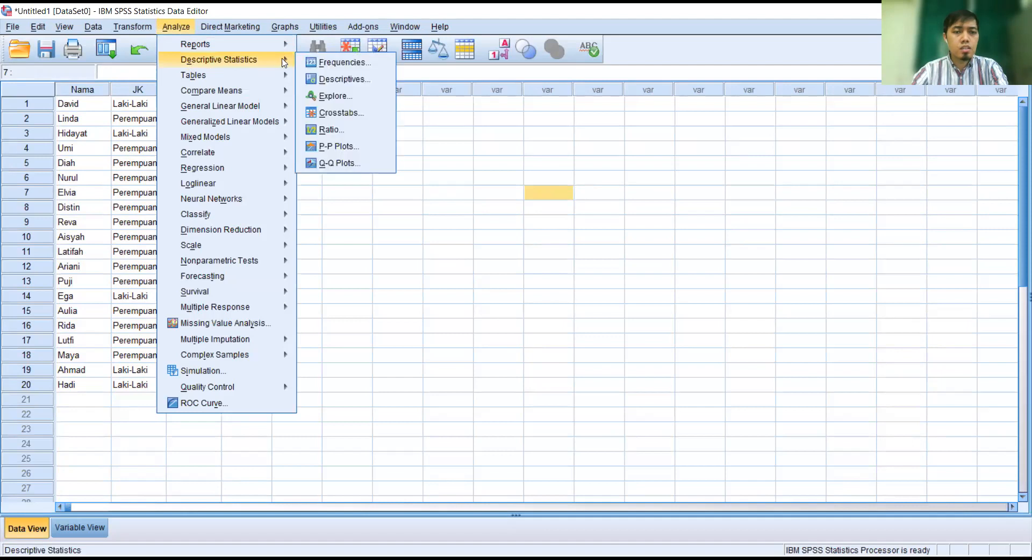
click(340, 63)
click(406, 242)
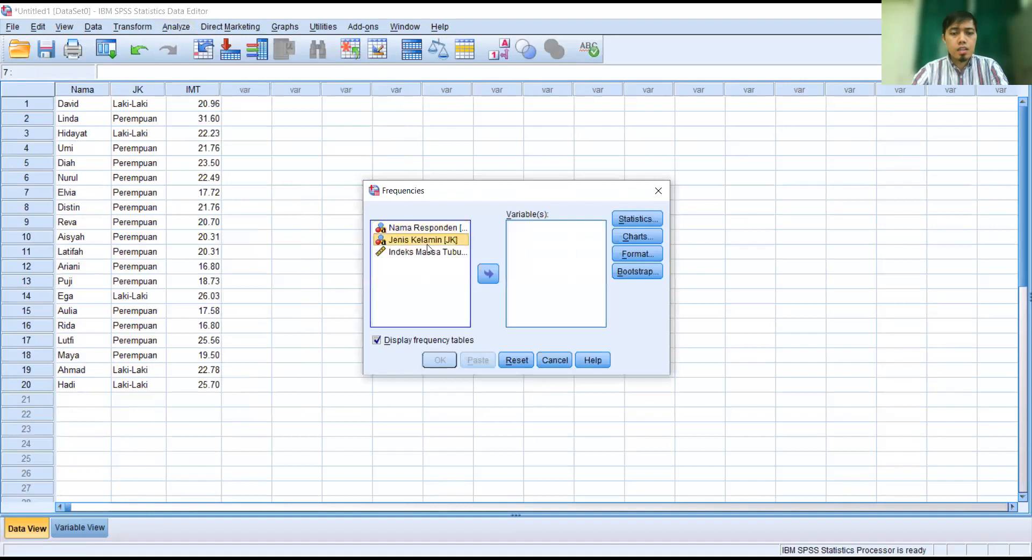
click(488, 274)
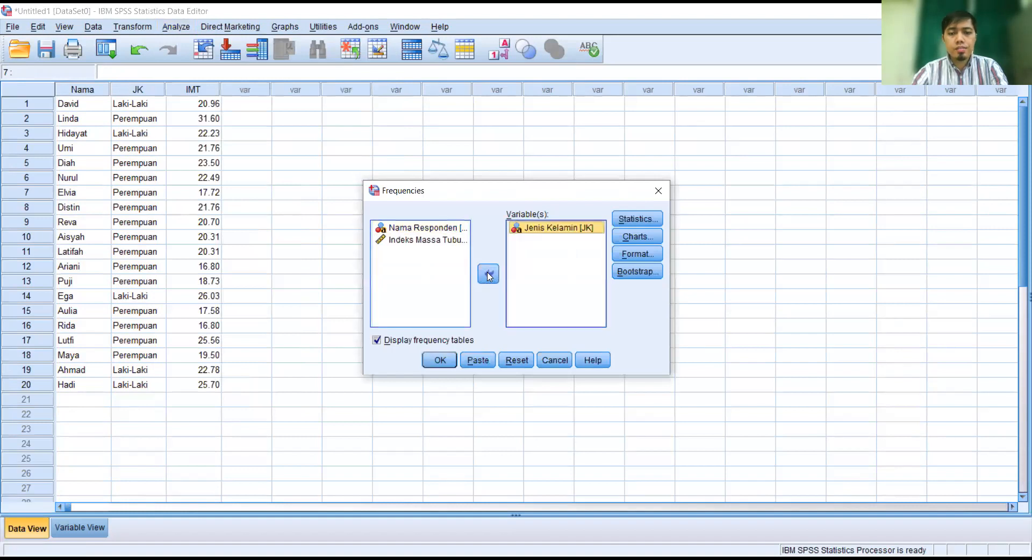
Include a pie chart with percentages as chart values in the Frequencies analysis.
click(620, 239)
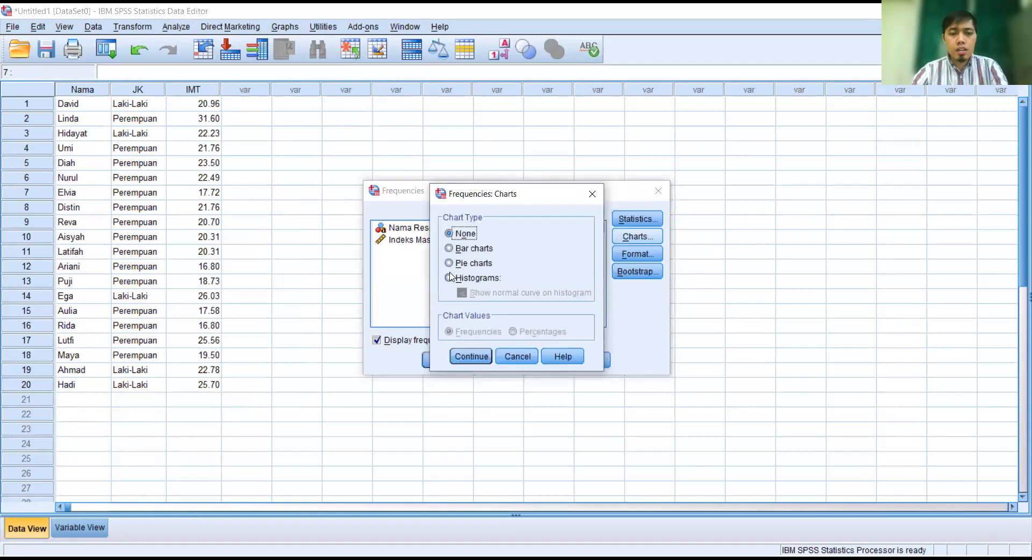
click(450, 267)
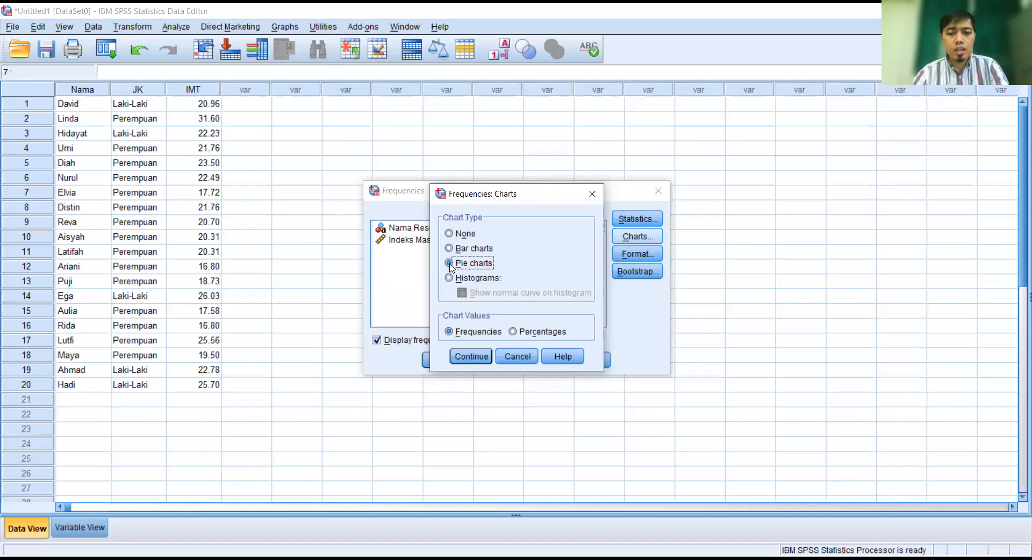
click(514, 332)
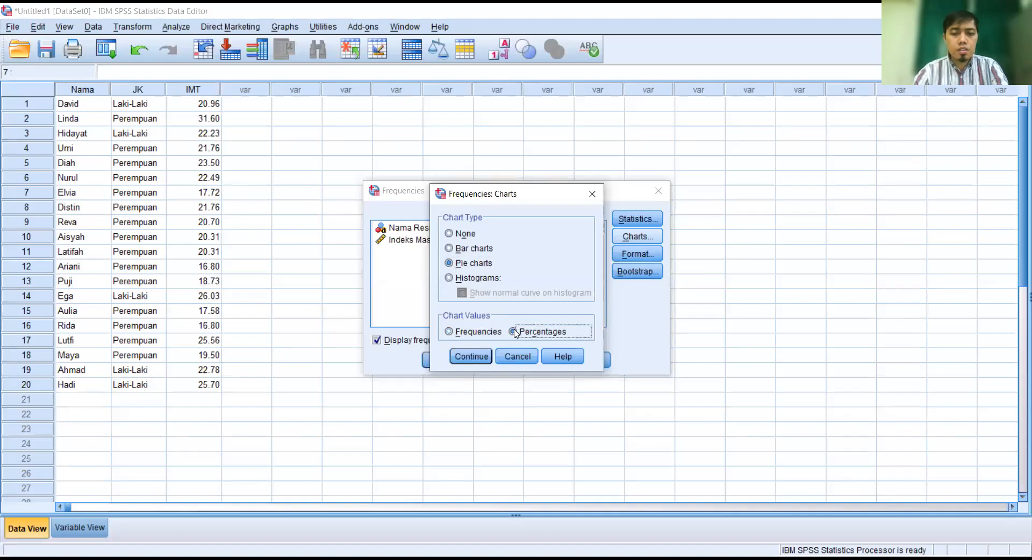
click(484, 359)
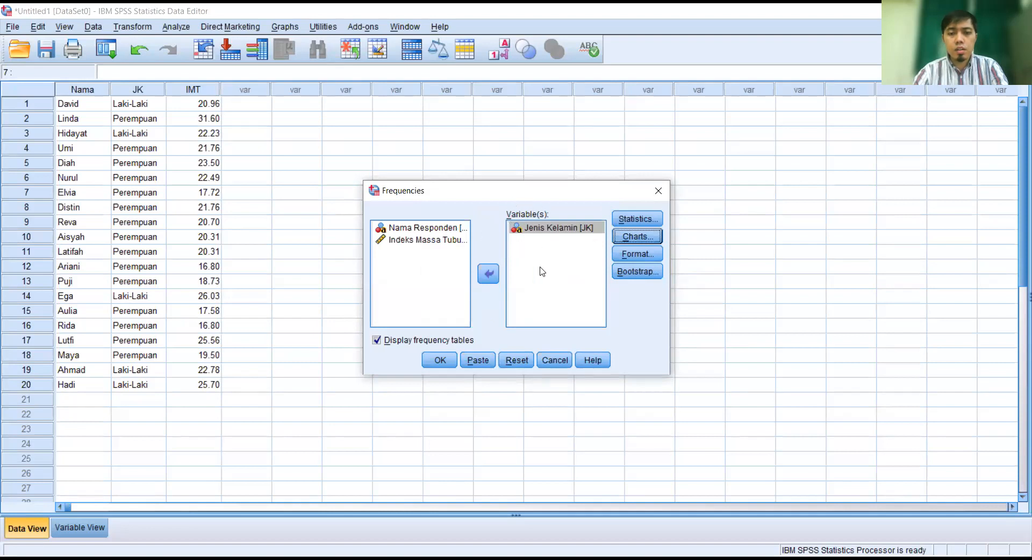
Recheck the chart settings, run the Frequencies analysis and select the Jenis Kelamin frequency table in the output.
click(636, 237)
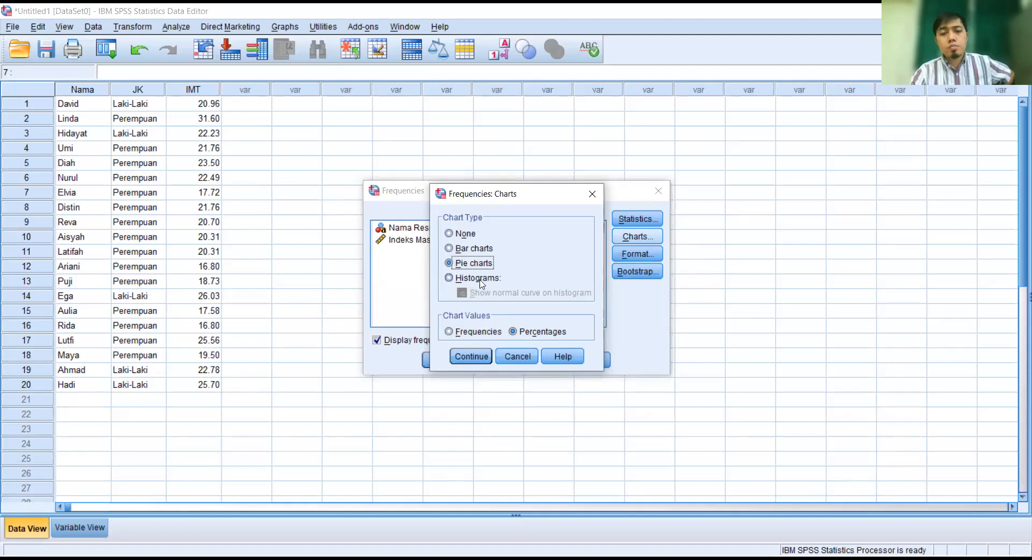
click(471, 357)
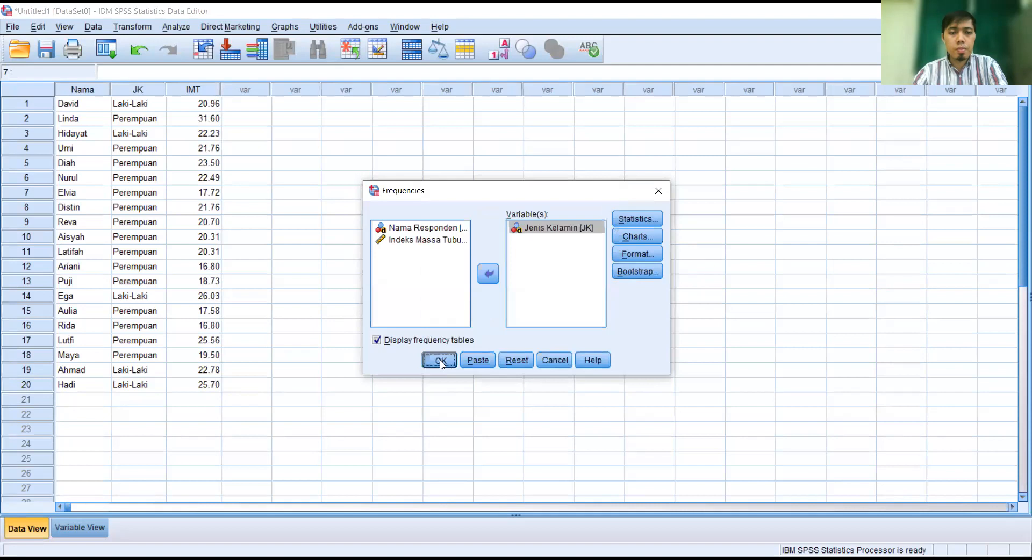
click(440, 360)
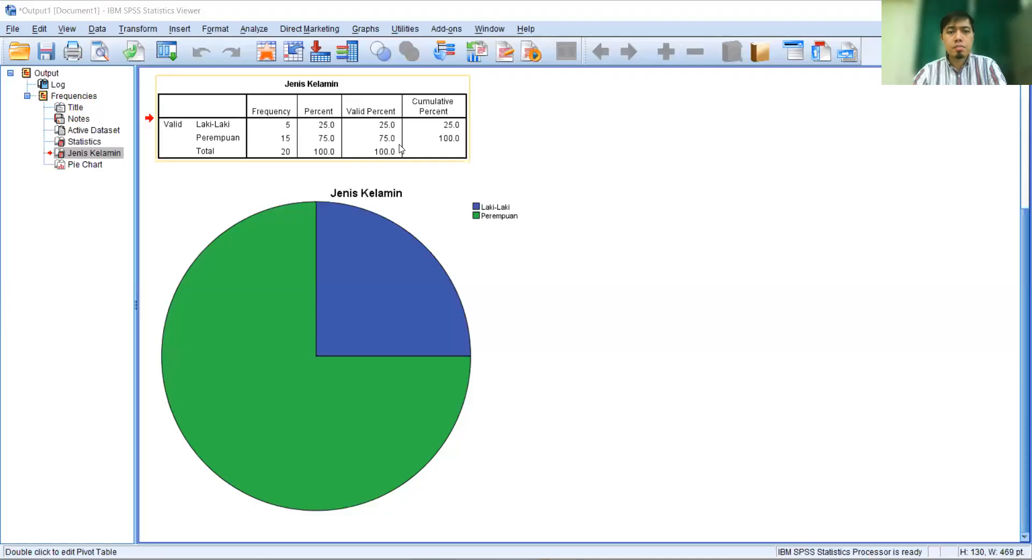
click(399, 150)
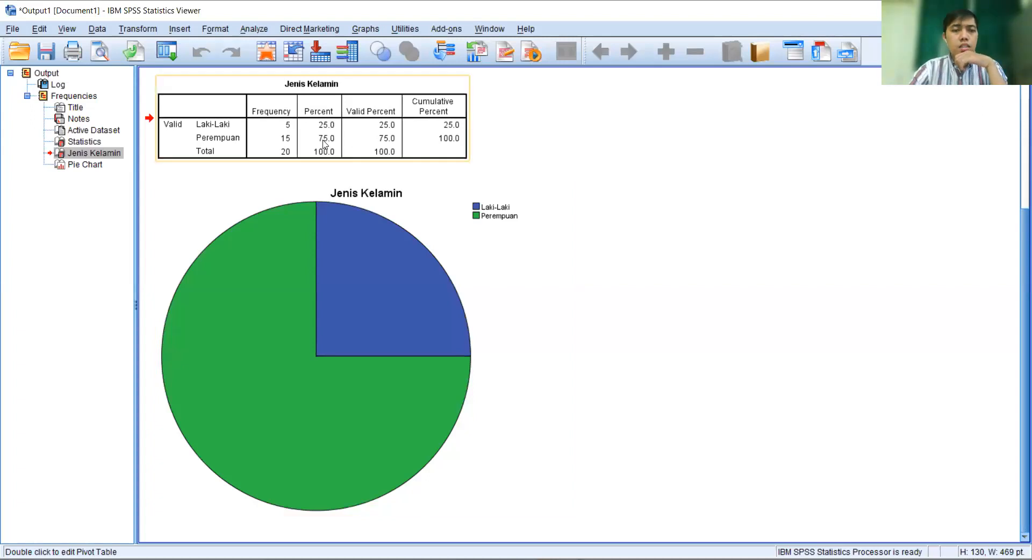
Review the Frequencies output, from the title, notes, active dataset and Statistics table to the Jenis Kelamin frequency table and pie chart.
click(76, 107)
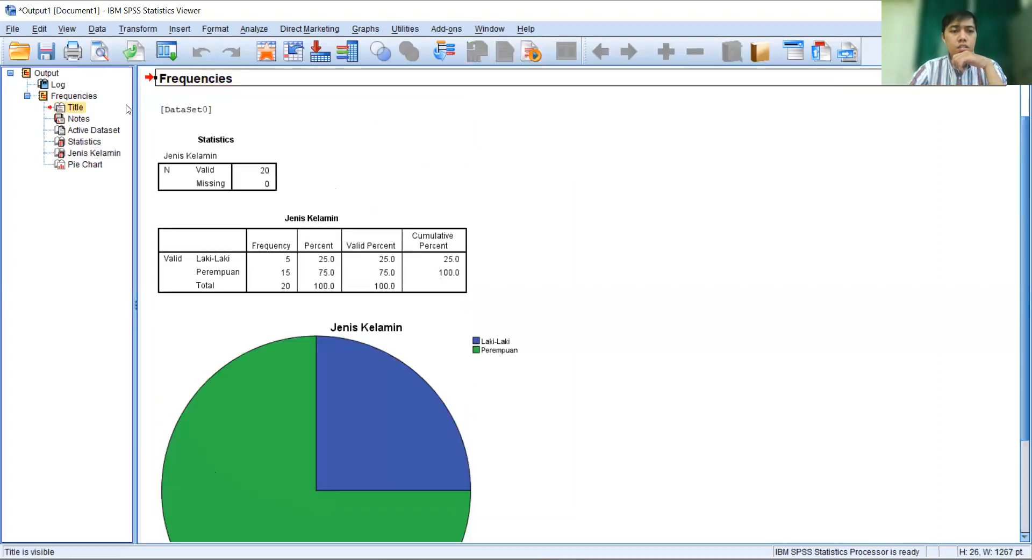
click(79, 119)
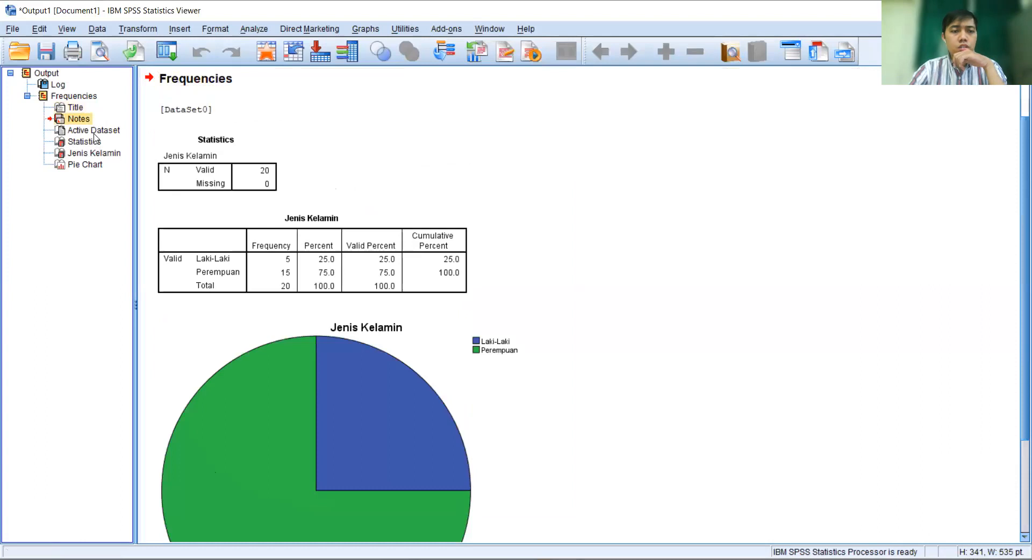
click(94, 134)
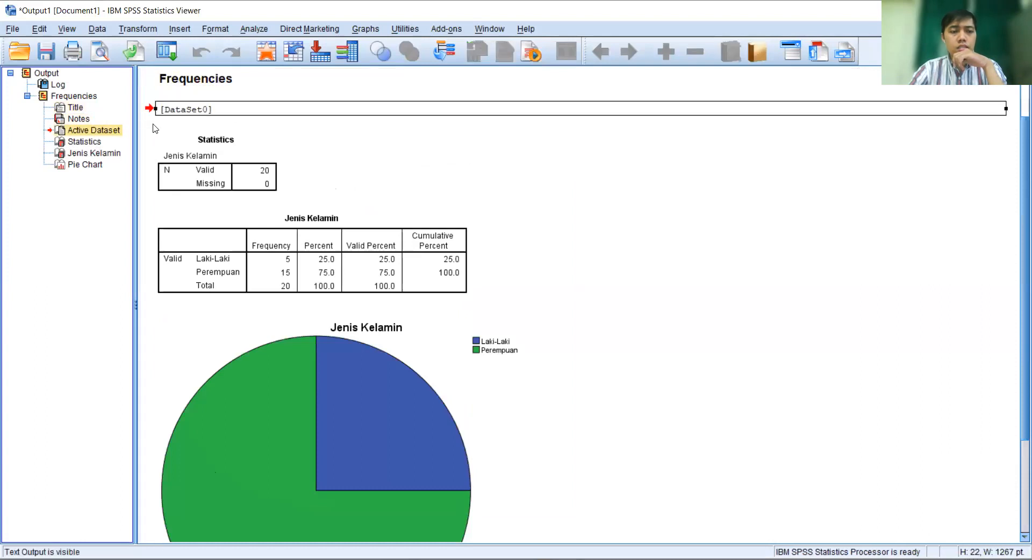
click(89, 144)
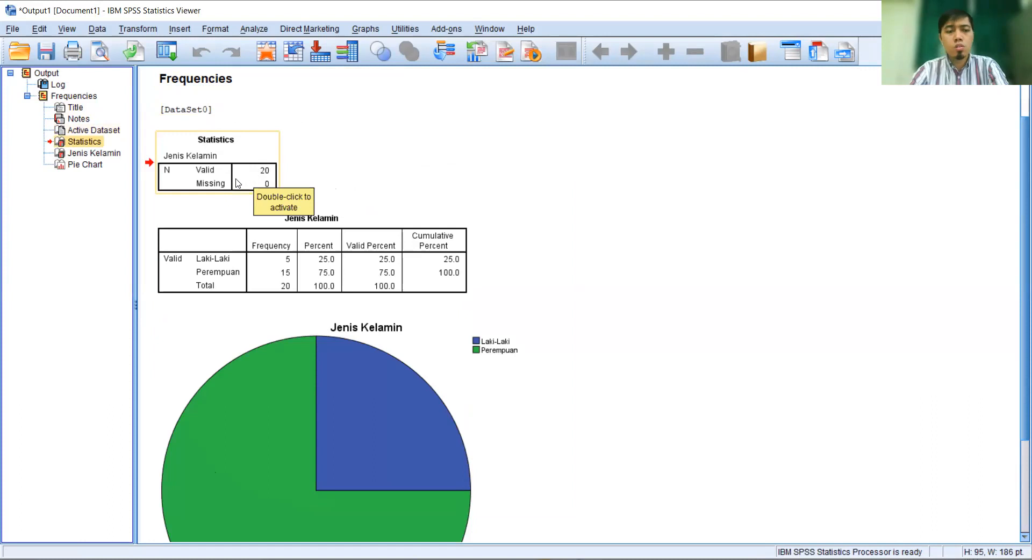
click(105, 153)
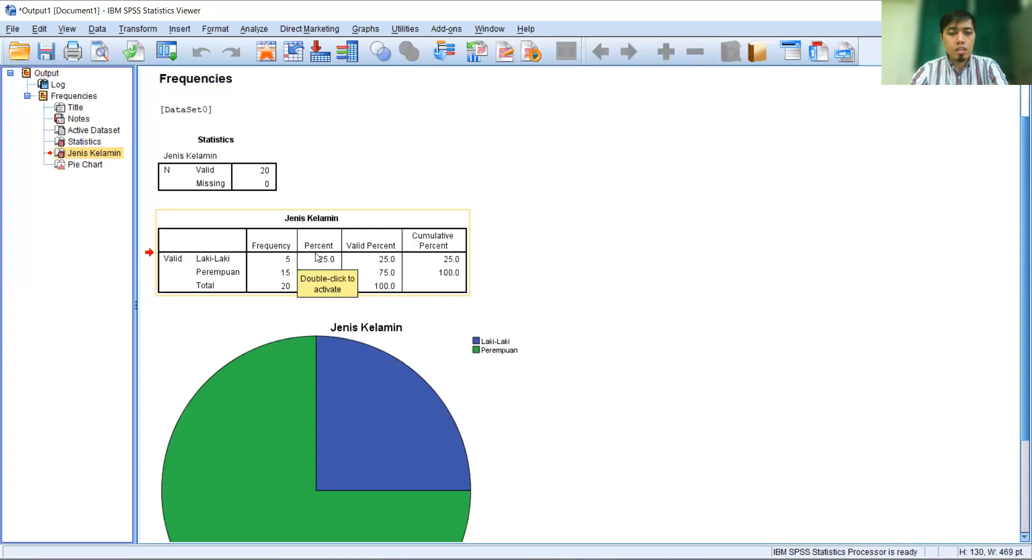
click(302, 278)
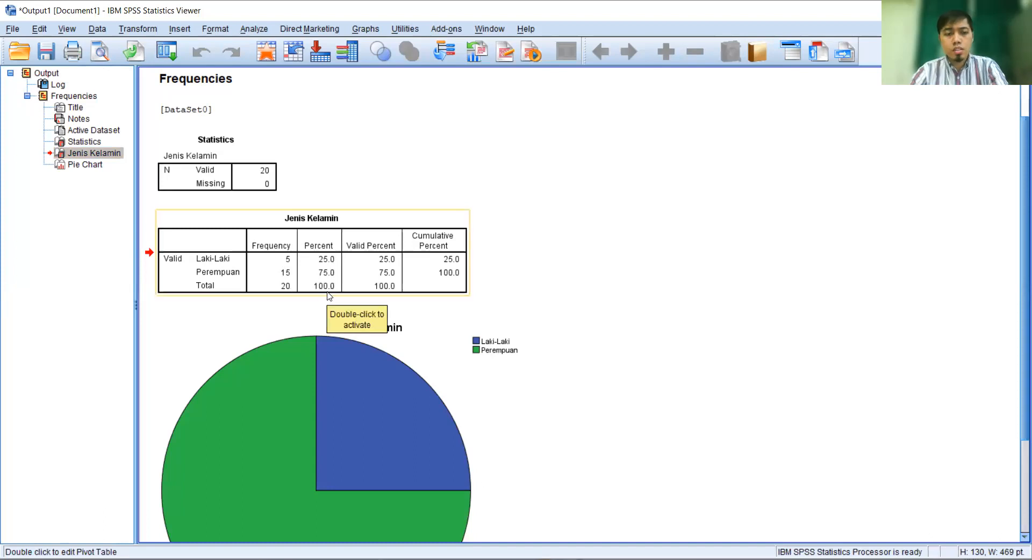
scroll(268, 243, down, 3)
click(269, 243)
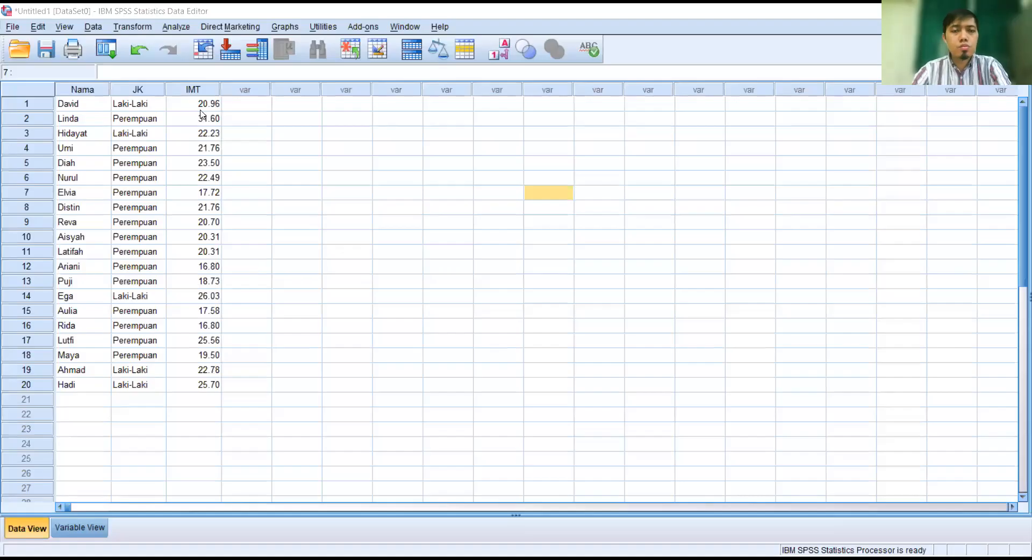
Start an Explore analysis from the descriptive statistics in the data editor and add Indeks Massa Tubuh as the dependent variable.
click(169, 28)
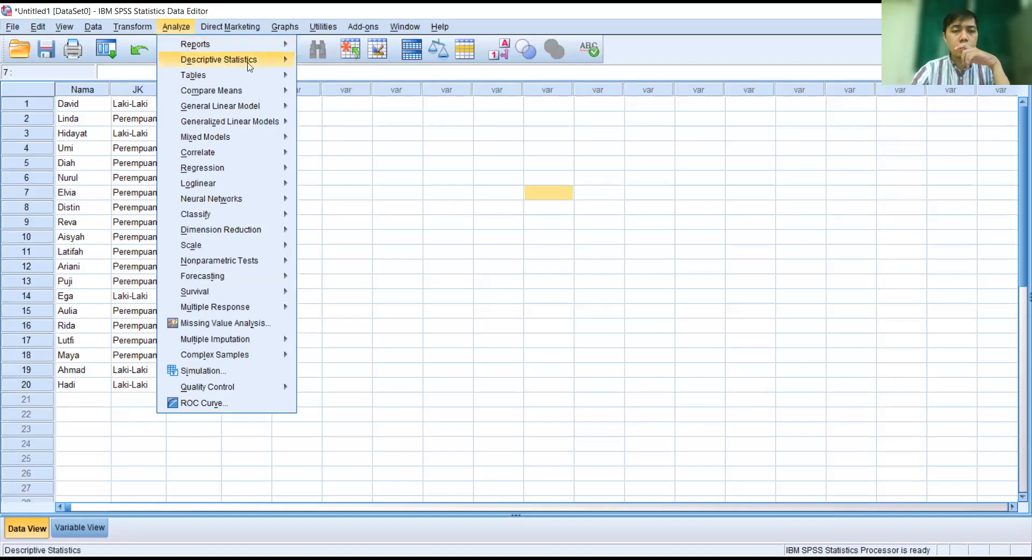
mouse_move(280, 64)
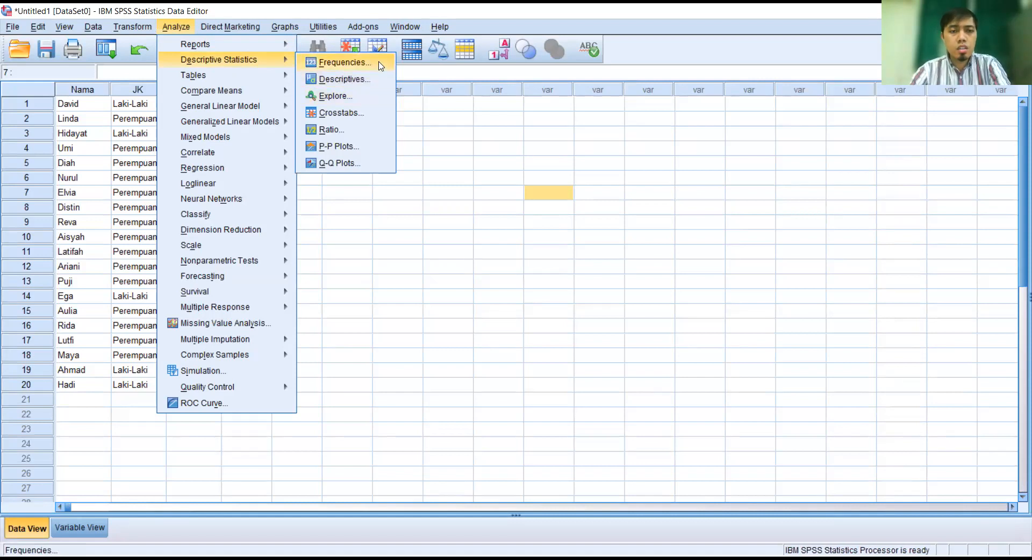
click(376, 102)
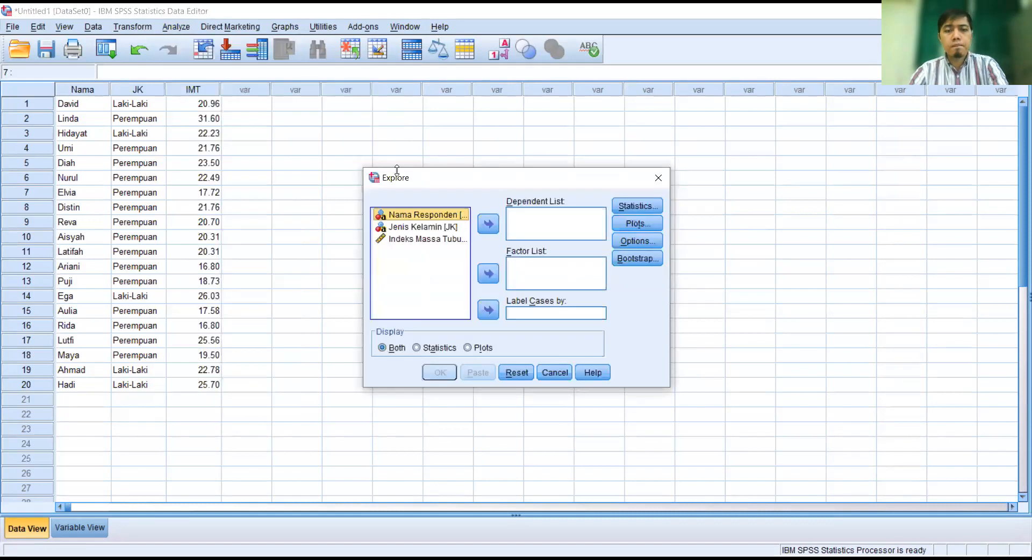
click(403, 240)
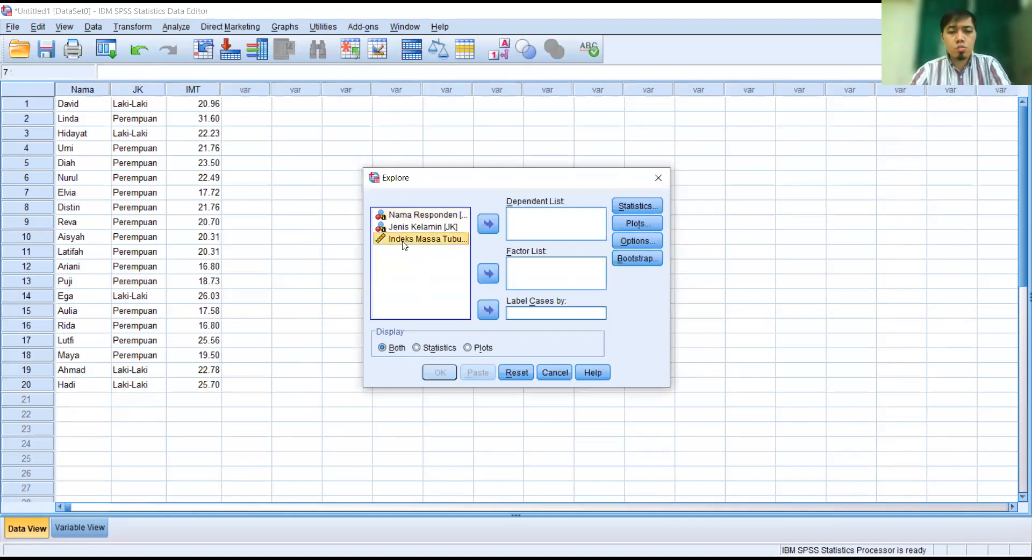
click(490, 225)
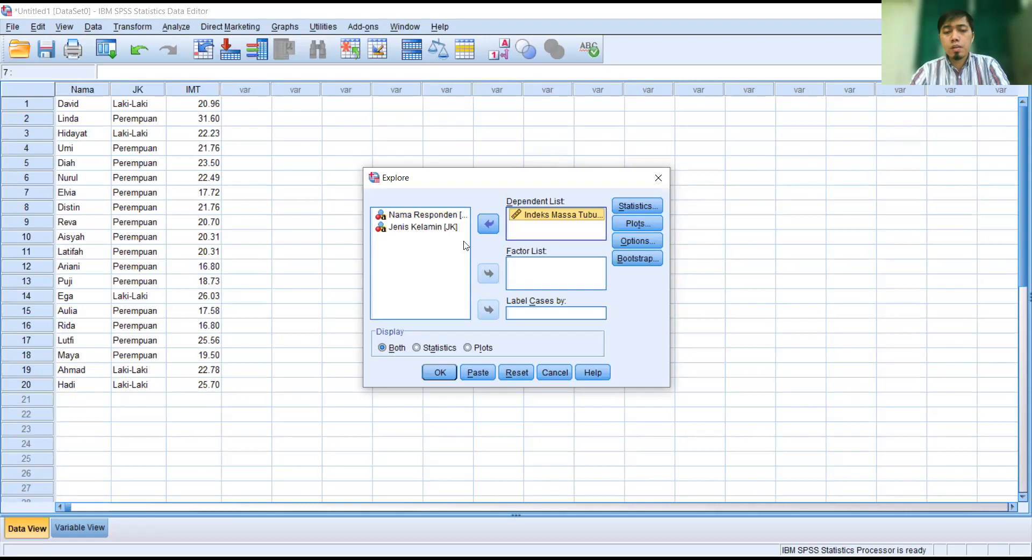
click(420, 228)
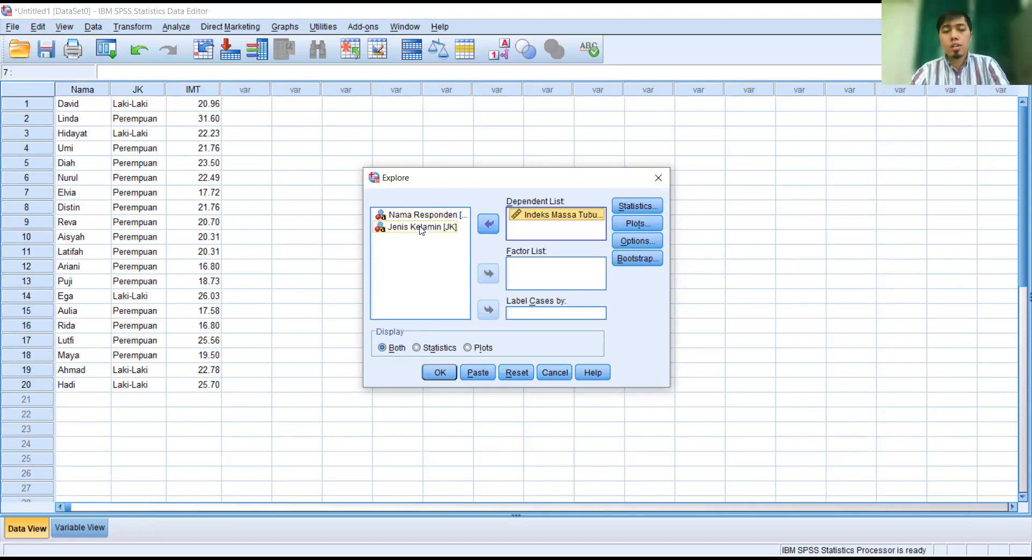
click(513, 235)
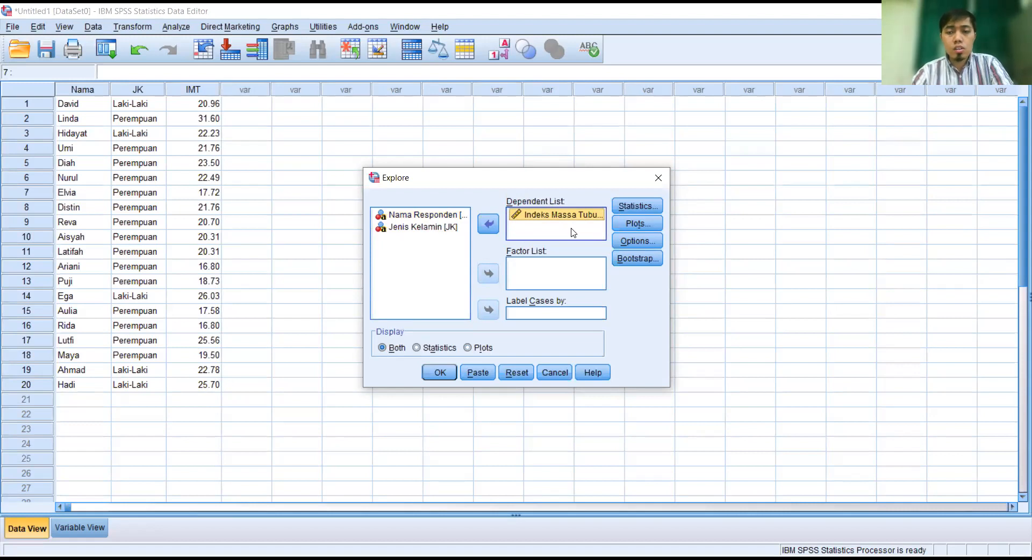
click(433, 227)
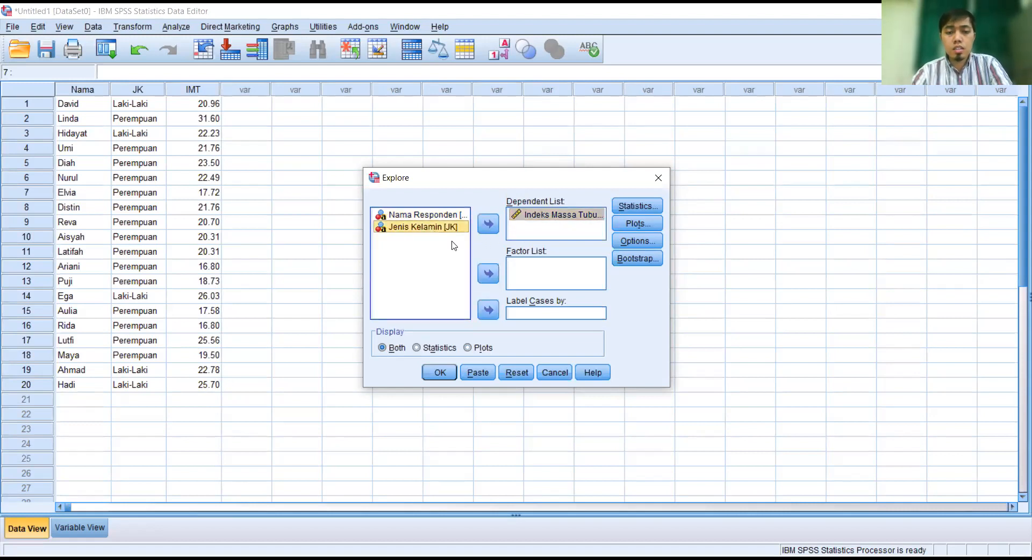
click(488, 273)
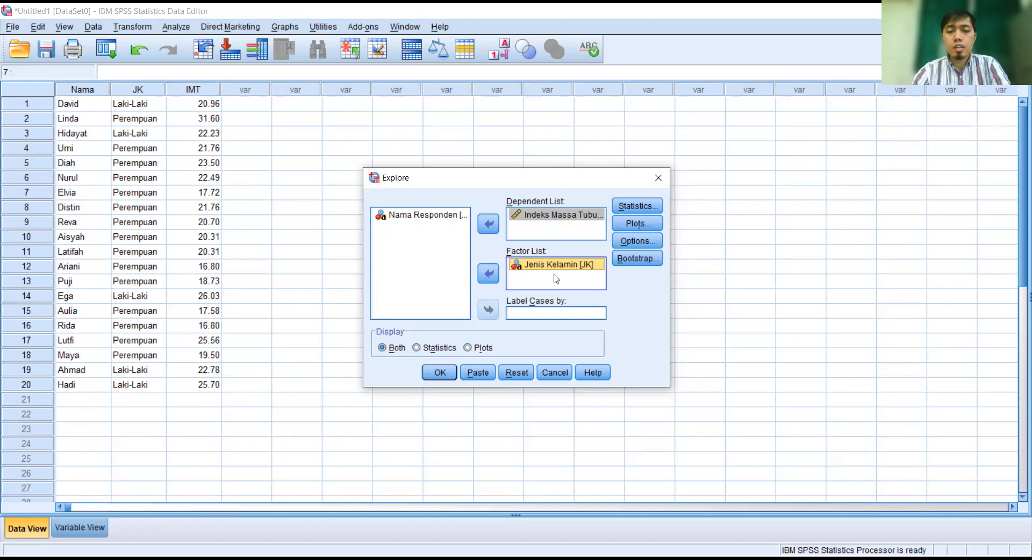
click(489, 276)
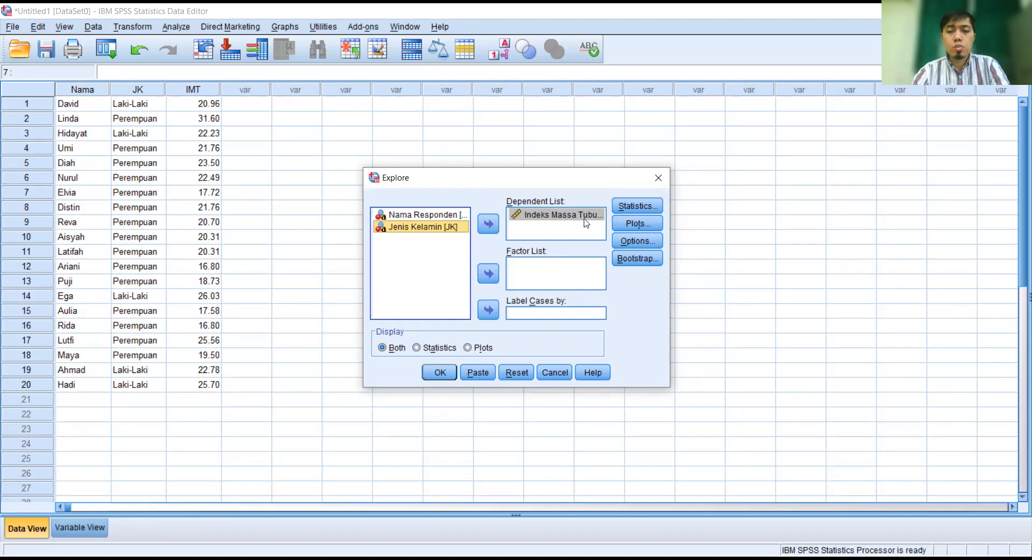
Include normality plots with tests in the Explore analysis of Indeks Massa Tubuh and run it.
click(639, 223)
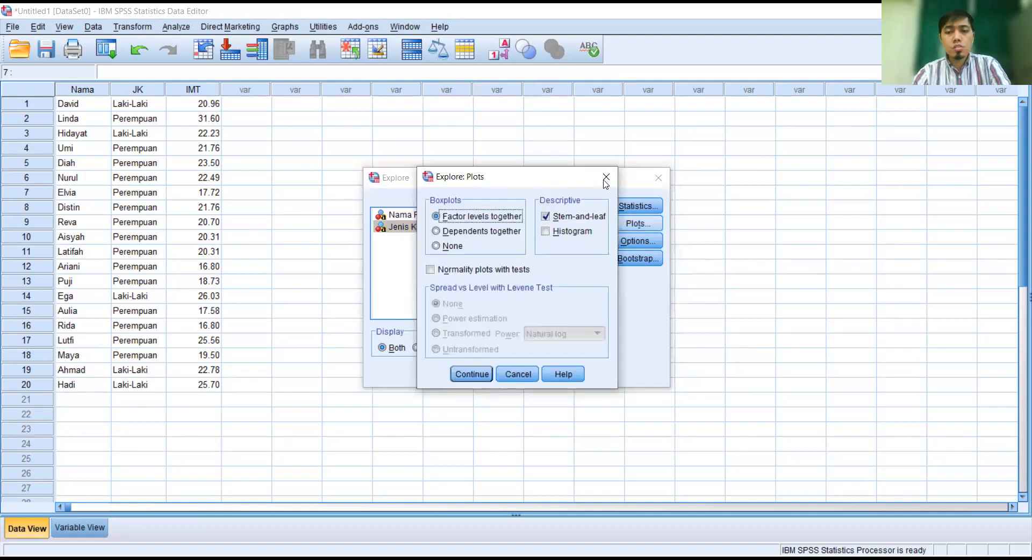
click(430, 270)
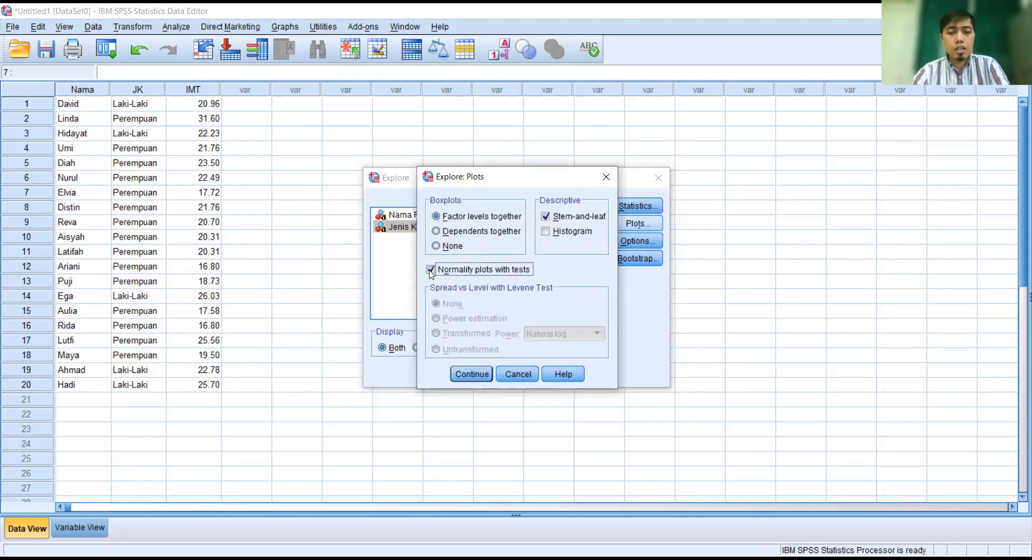
click(462, 376)
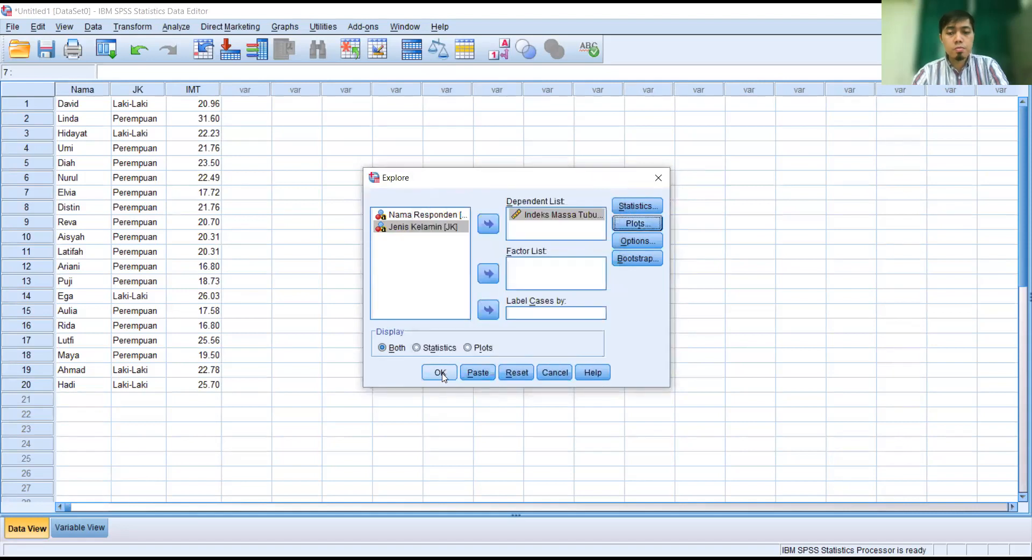
click(440, 374)
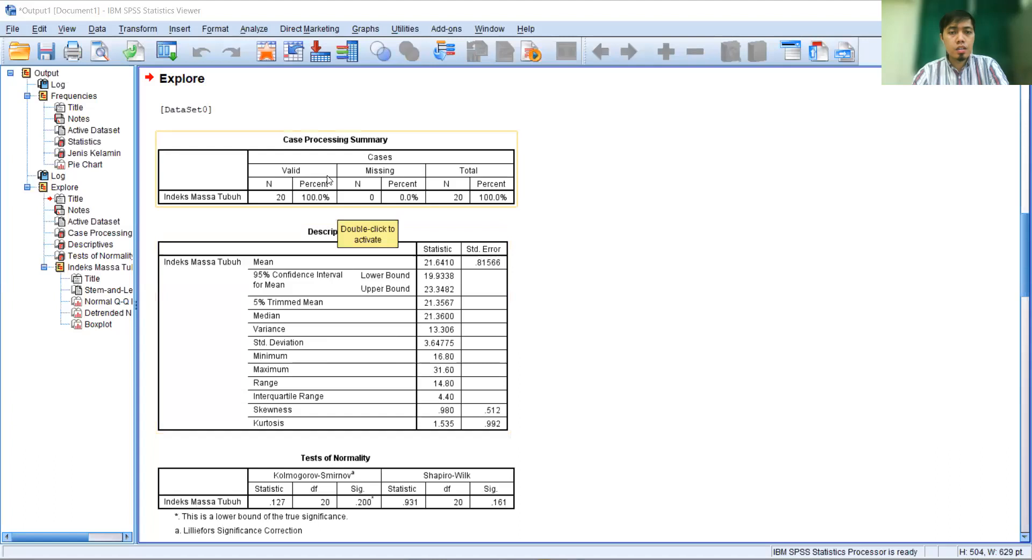
Examine the Case Processing Summary, Descriptives and Tests of Normality tables in the Explore output for Indeks Massa Tubuh.
click(233, 203)
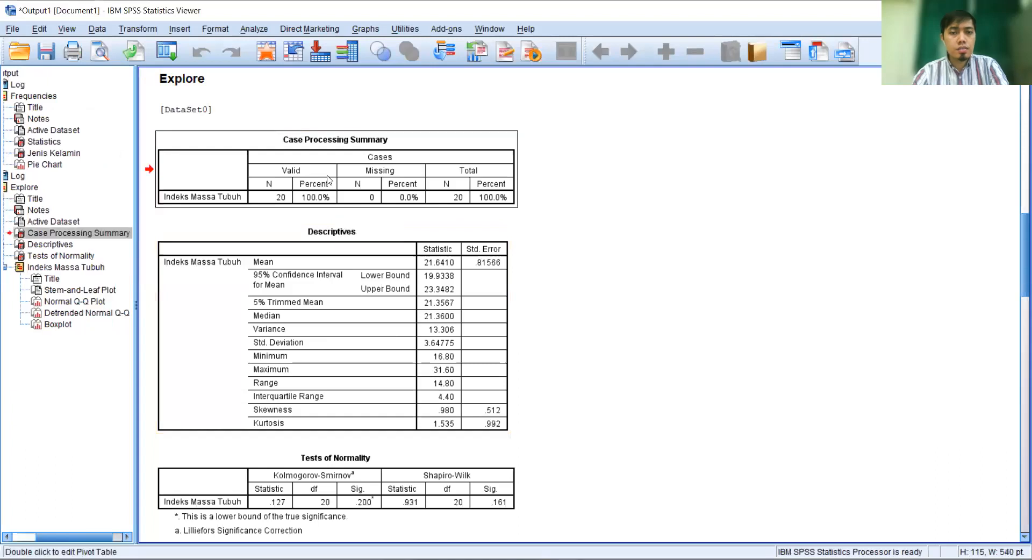
click(33, 188)
click(42, 188)
click(47, 199)
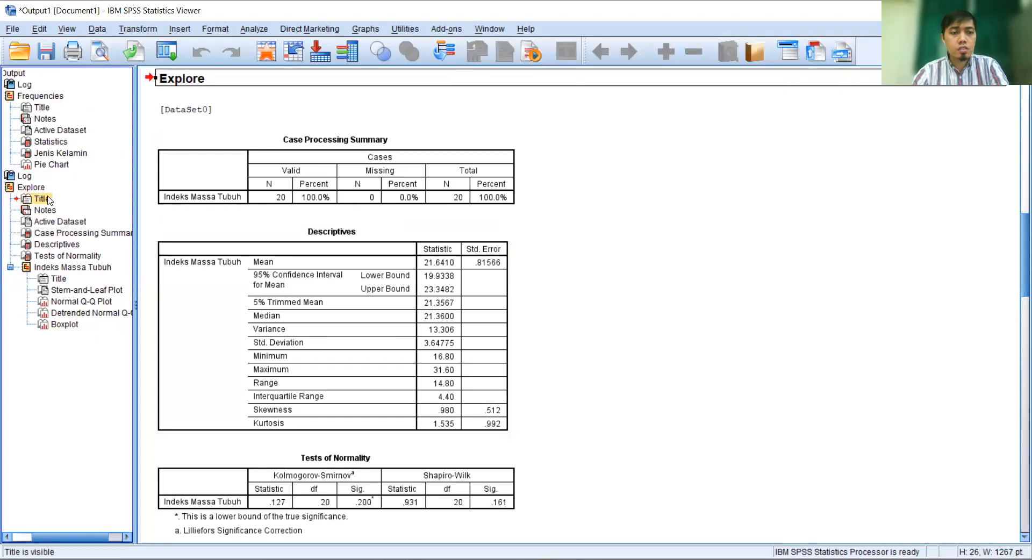
click(52, 222)
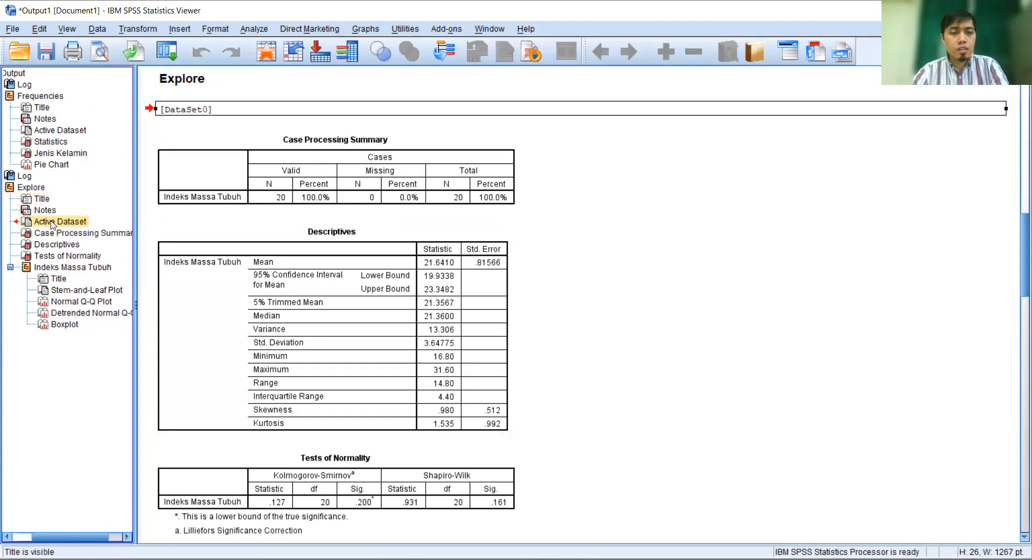
click(54, 235)
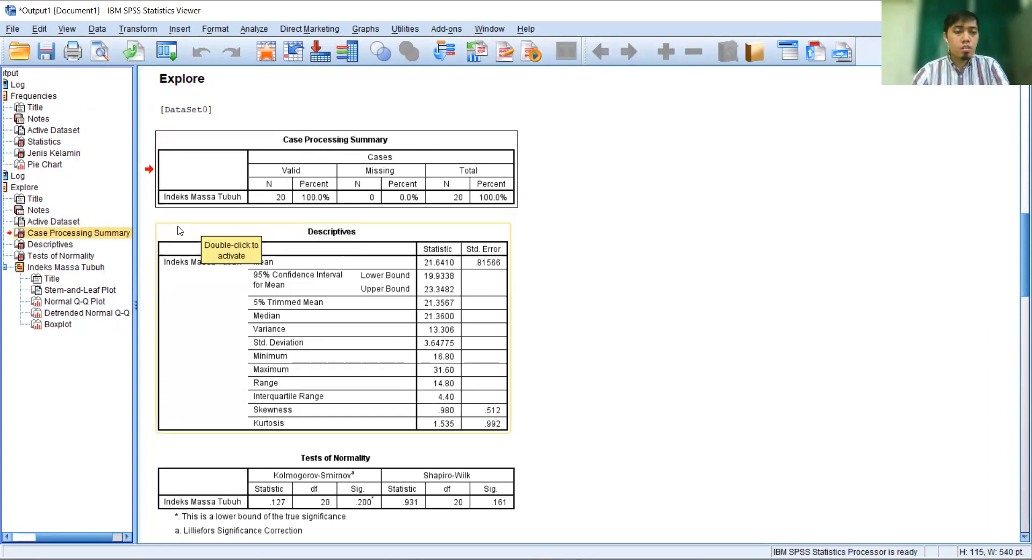
click(48, 245)
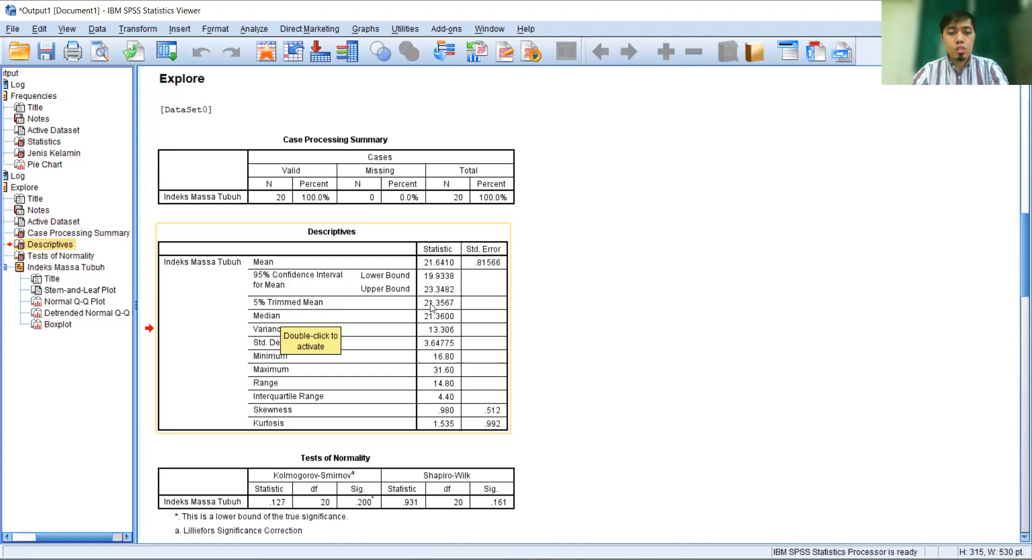
click(432, 329)
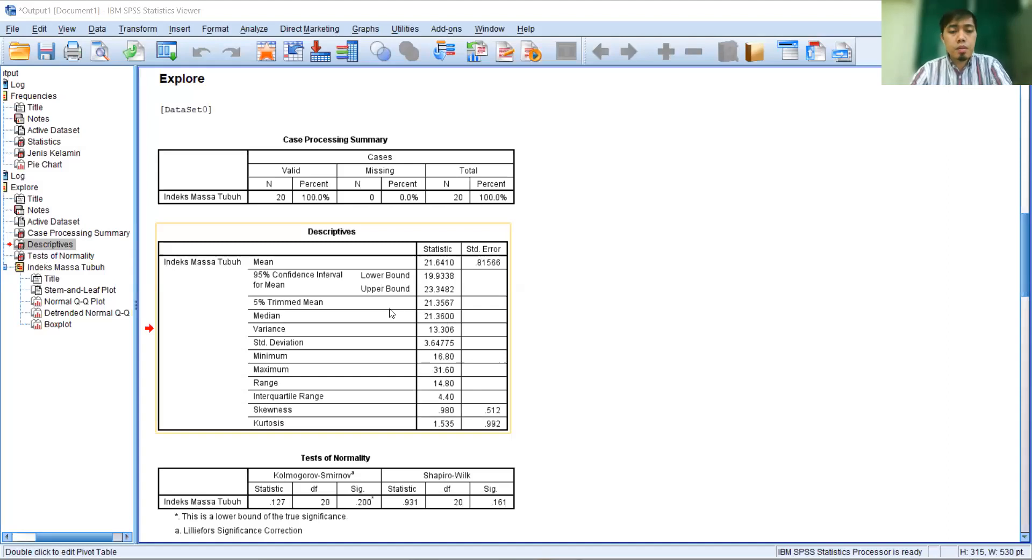
click(70, 256)
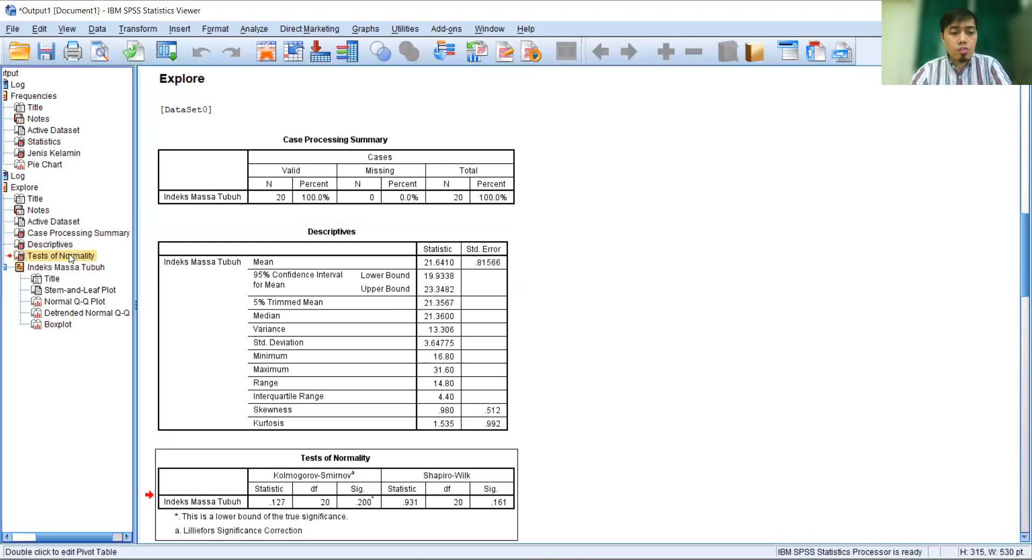
click(358, 498)
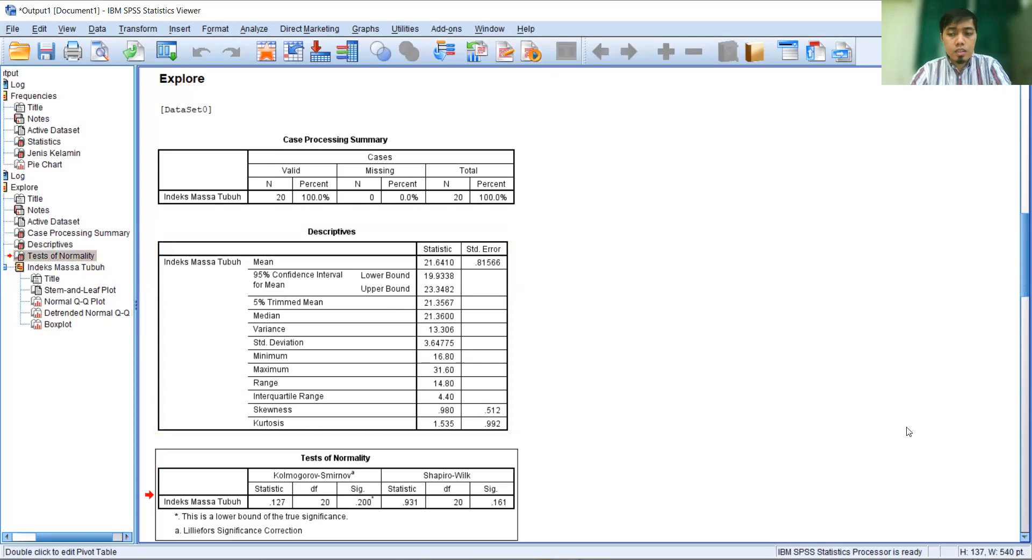
Switch to the Tutorial Analisis Univariat PDF in Foxit Reader and browse from the case example to the data input instructions on page 2.
scroll(1017, 283, down, 3)
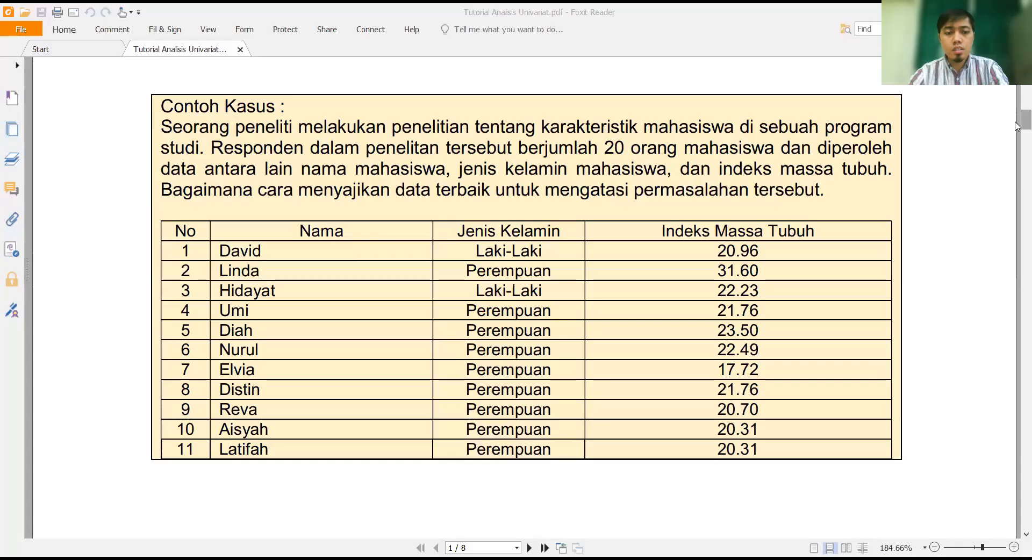
drag(1015, 144, 1015, 162)
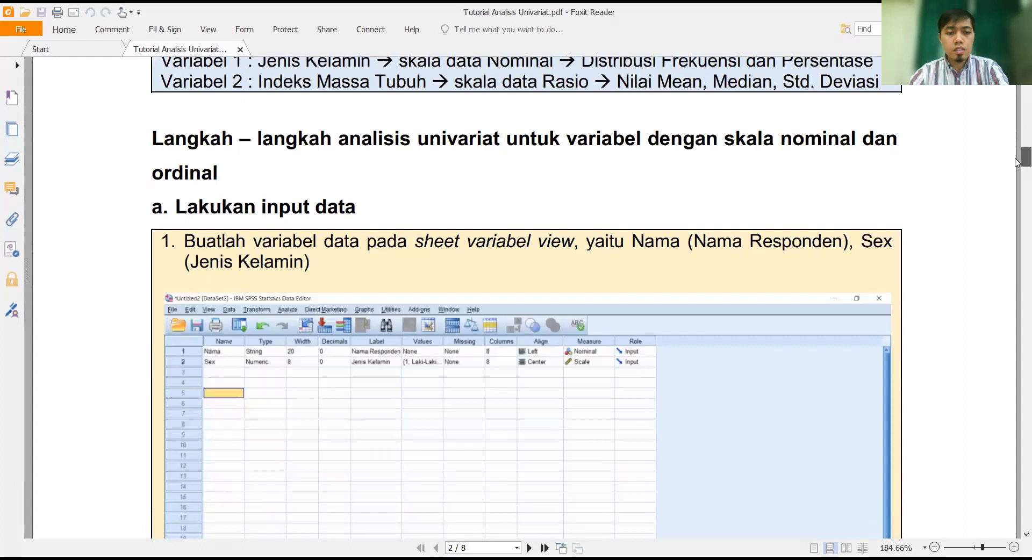